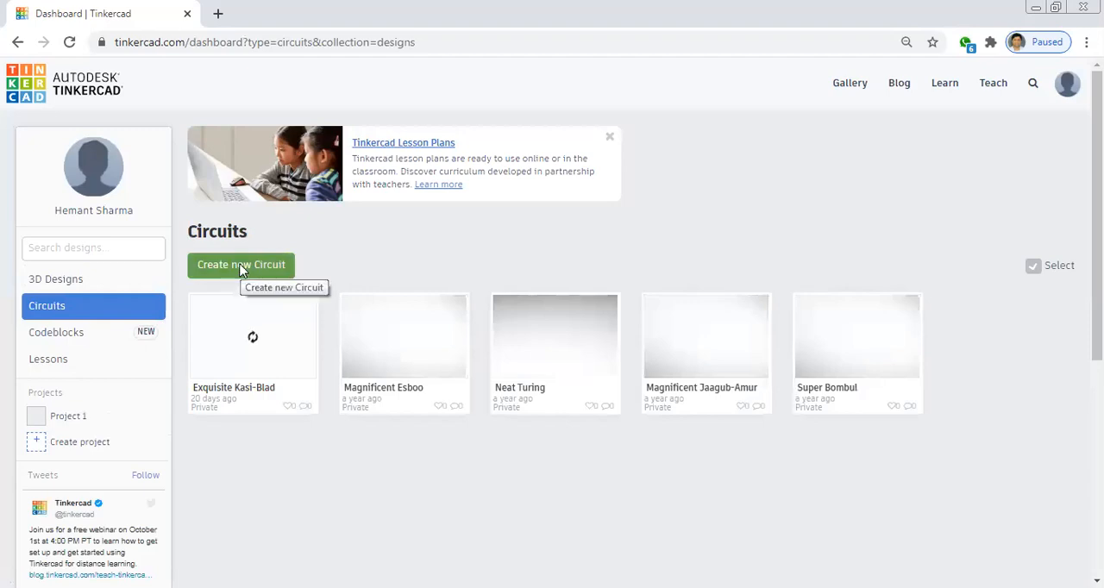
# Create a new circuit design and look through the Basic components
pyautogui.click(242, 271)
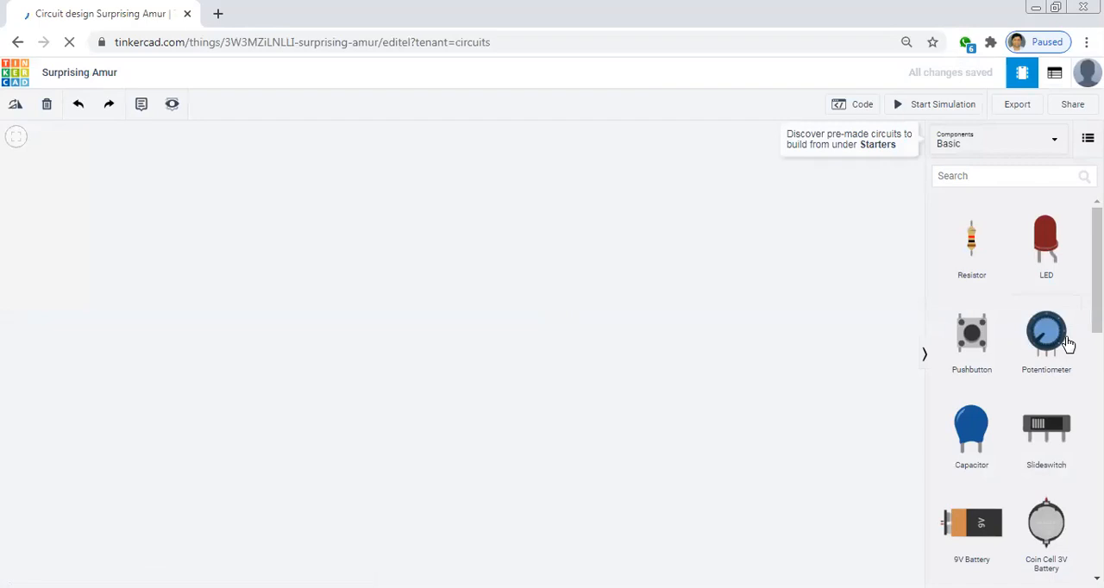
pyautogui.scroll(-1, 1066, 345)
pyautogui.scroll(-5, 1066, 345)
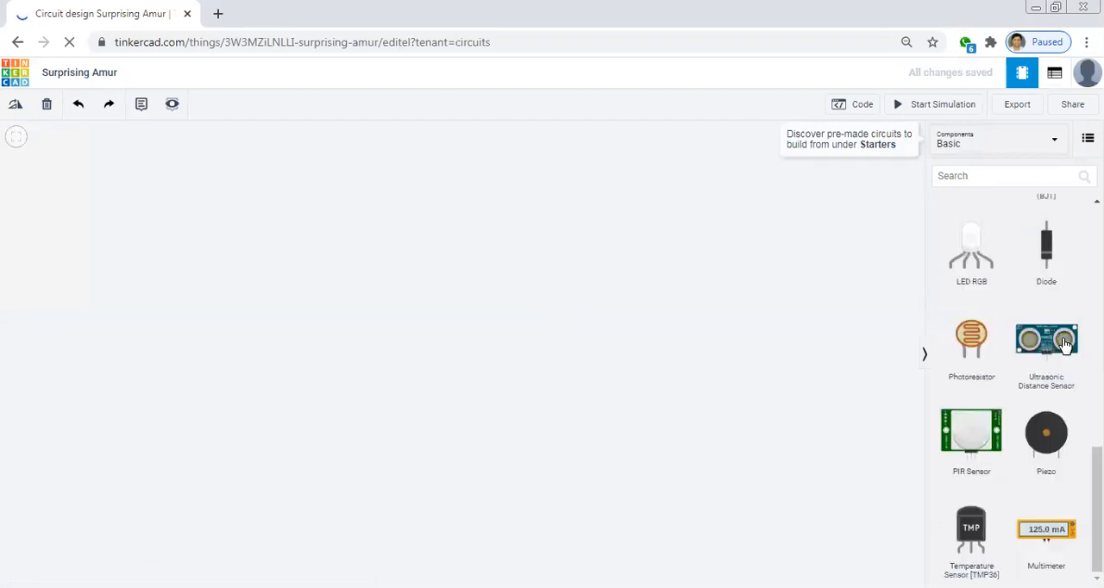
pyautogui.scroll(5, 1066, 348)
pyautogui.scroll(1, 1070, 349)
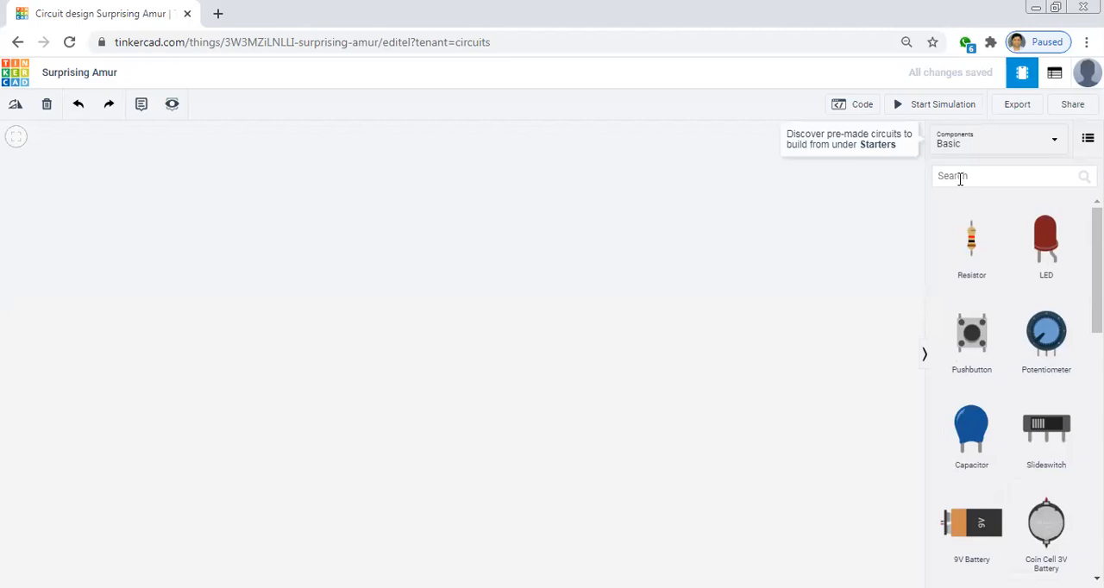
# Search the components for "bread" and place the full-size Breadboard in the middle of the workspace
pyautogui.click(960, 178)
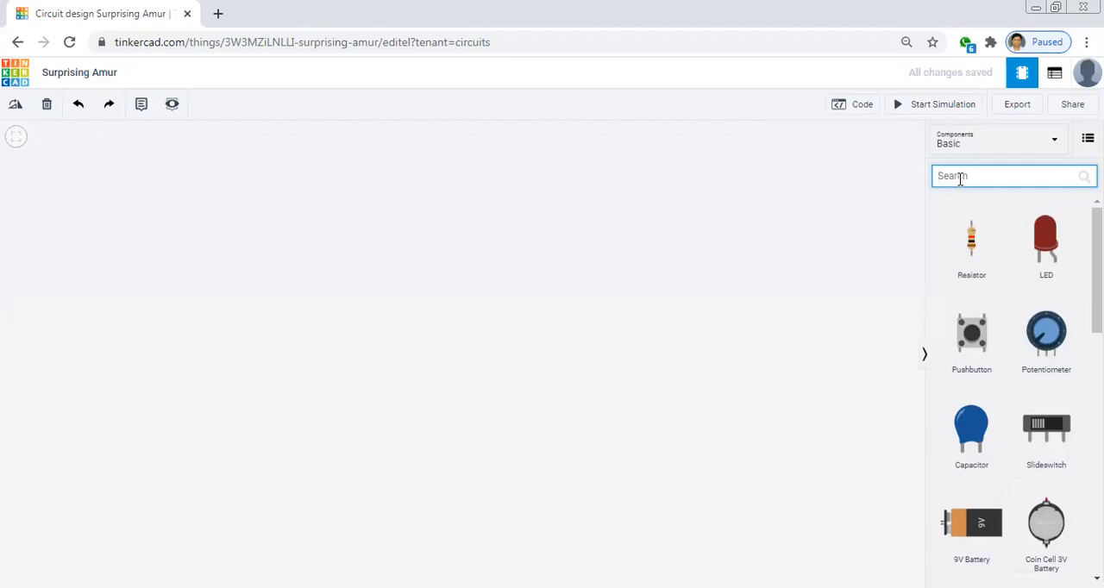
pyautogui.write('bread')
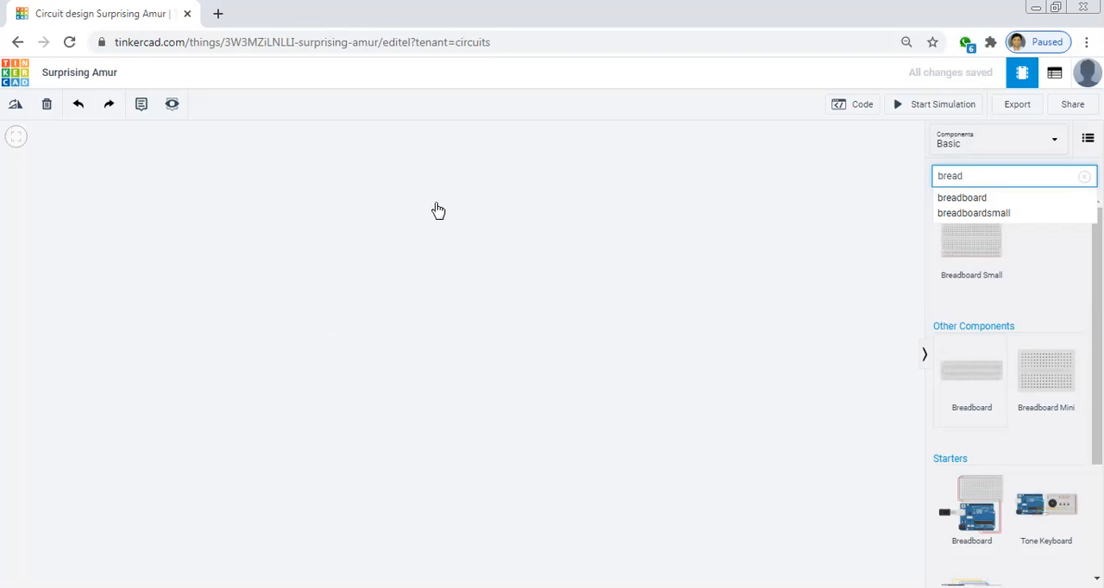
pyautogui.click(757, 368)
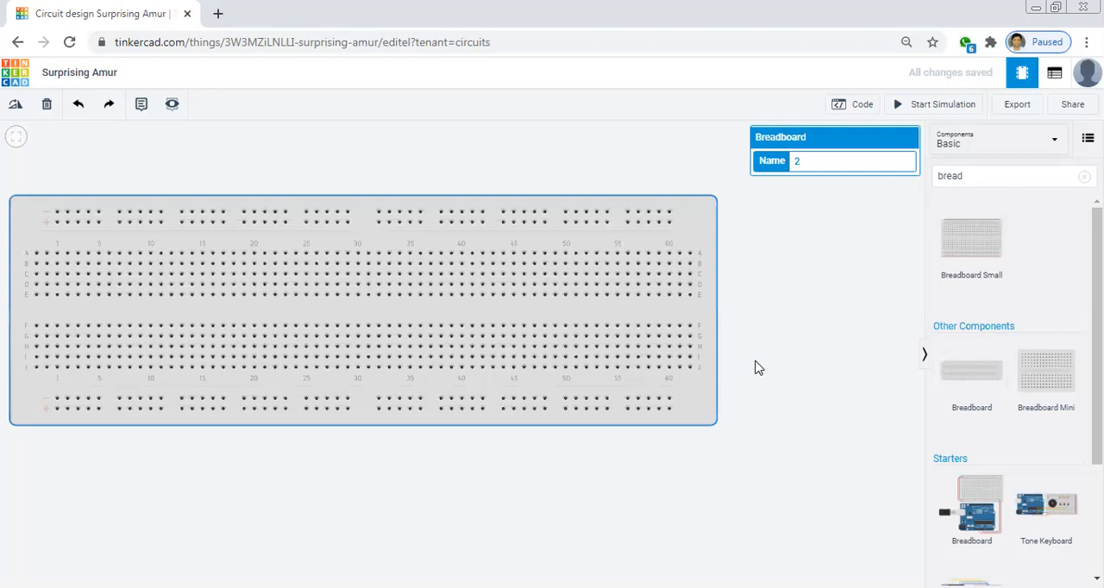
pyautogui.moveTo(507, 304); pyautogui.dragTo(574, 317)
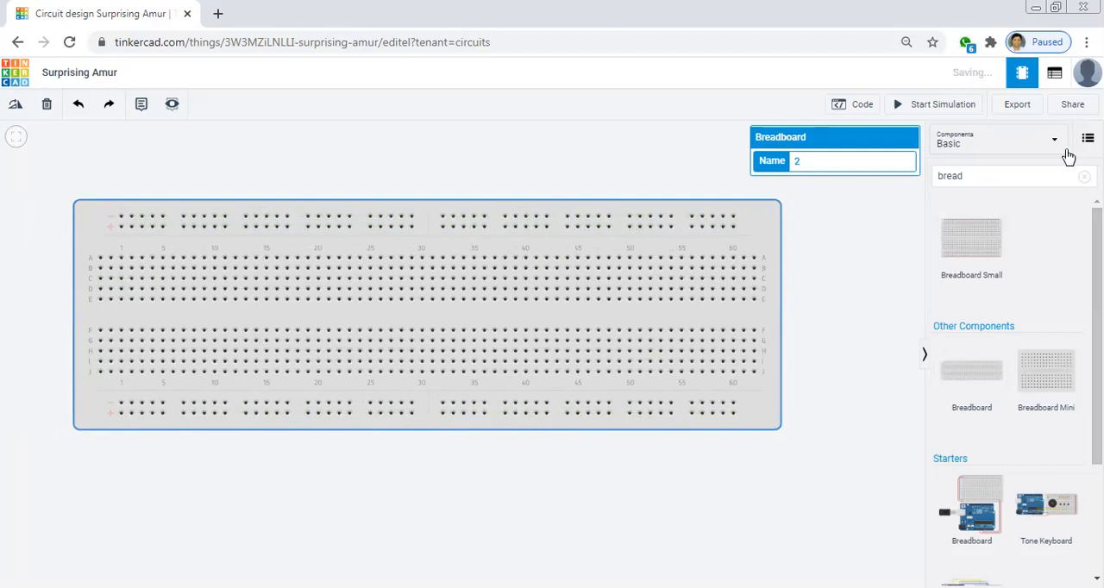
# Clear the component search and place a resistor just above the middle of the breadboard
pyautogui.click(1084, 176)
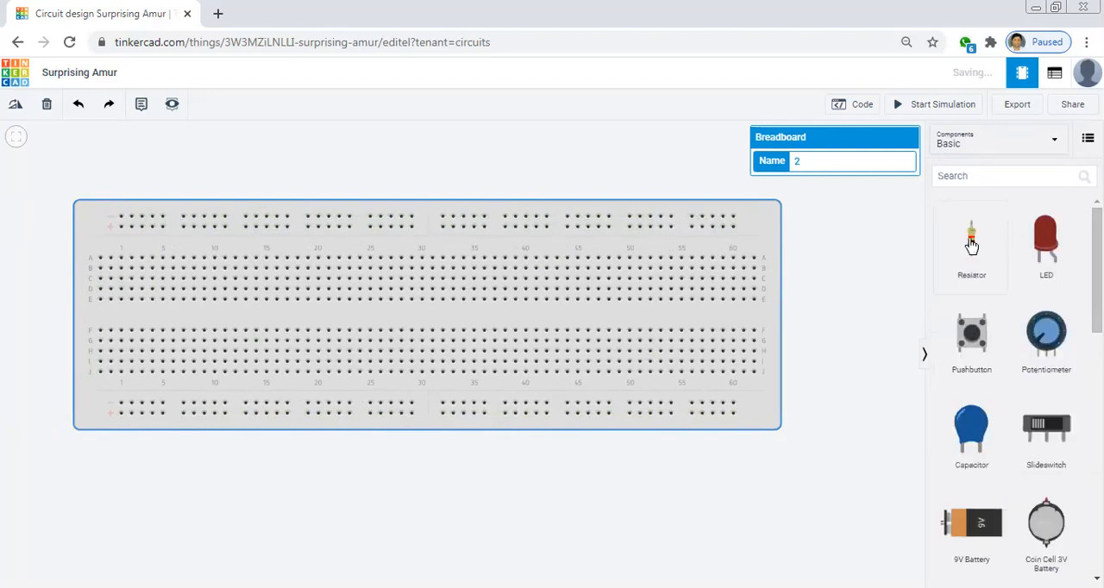
pyautogui.moveTo(971, 241); pyautogui.dragTo(657, 181)
pyautogui.moveTo(435, 134); pyautogui.dragTo(425, 178)
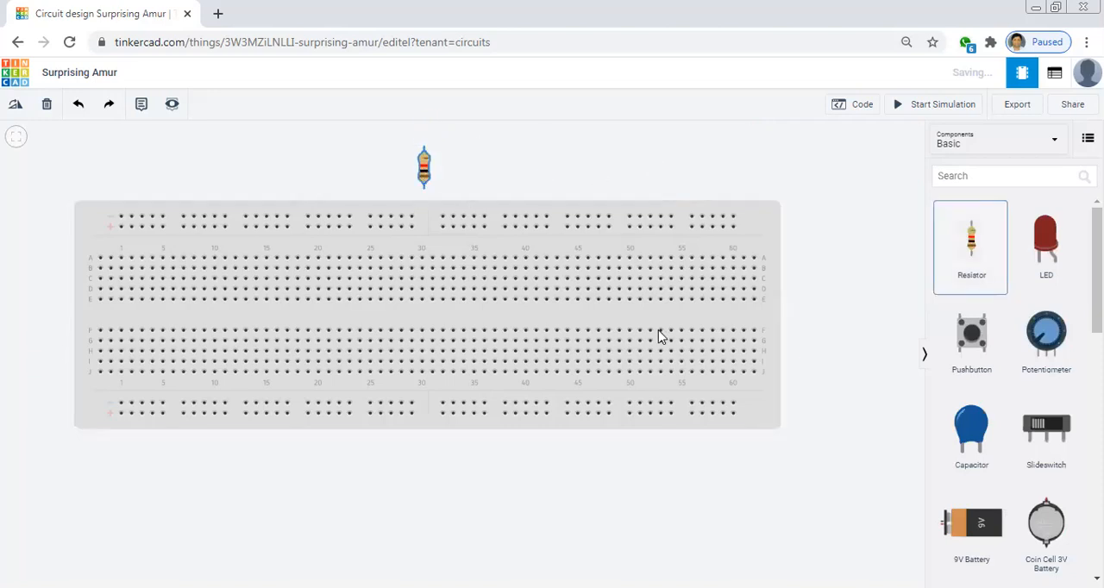
pyautogui.scroll(1, 655, 347)
pyautogui.scroll(-2, 654, 351)
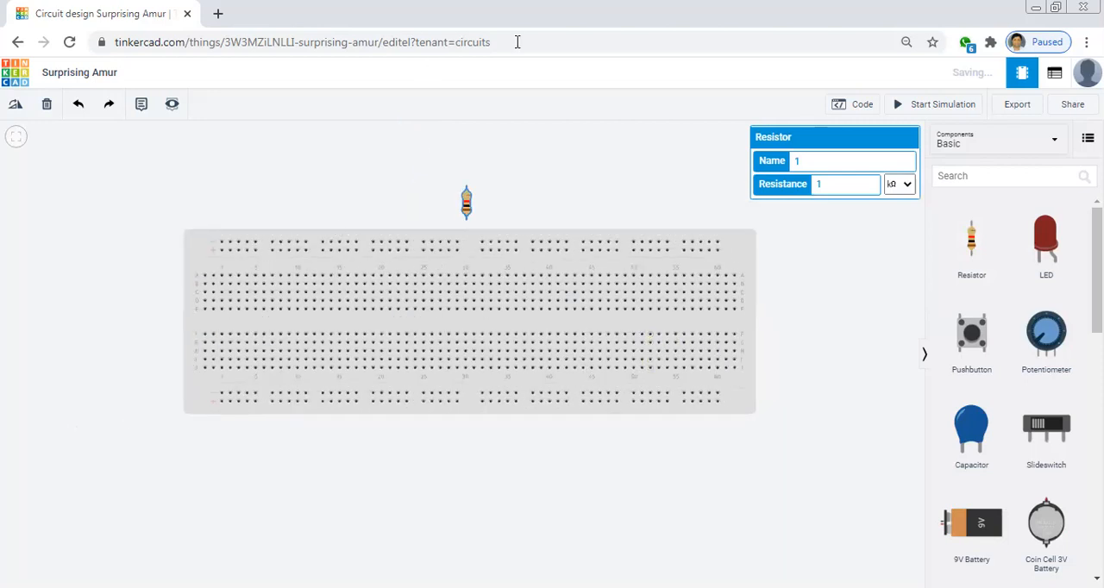
# Set the first resistor's resistance to 10 mΩ
pyautogui.click(861, 186)
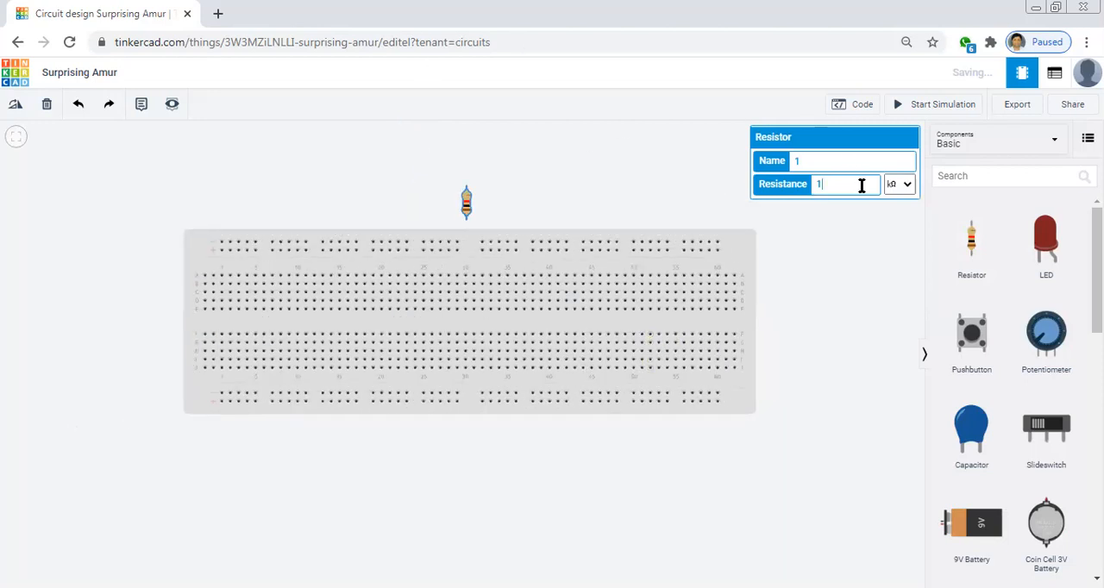
pyautogui.write('0')
pyautogui.click(904, 188)
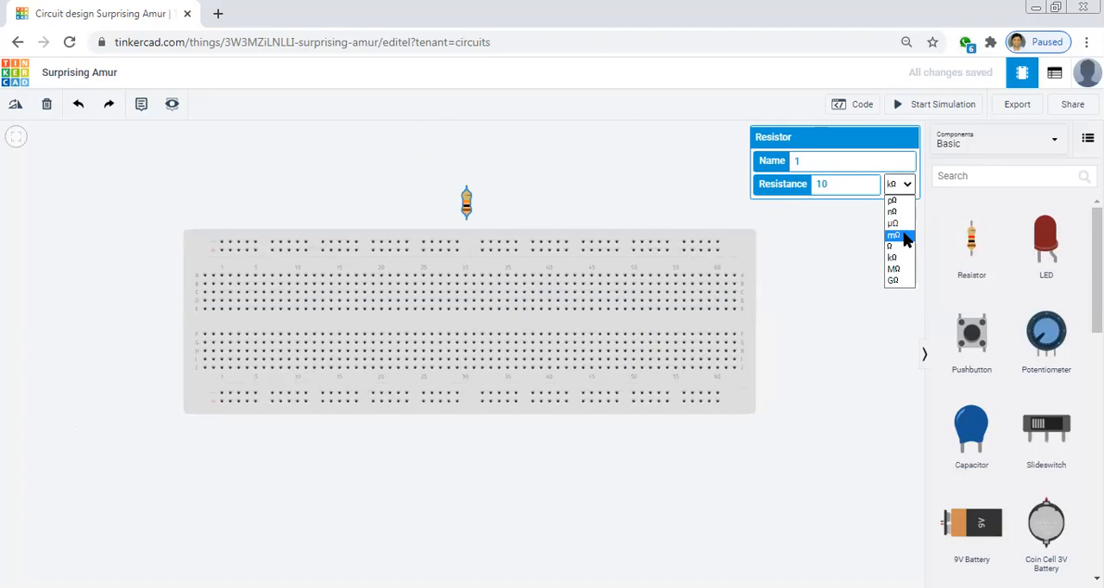
pyautogui.press('Return')
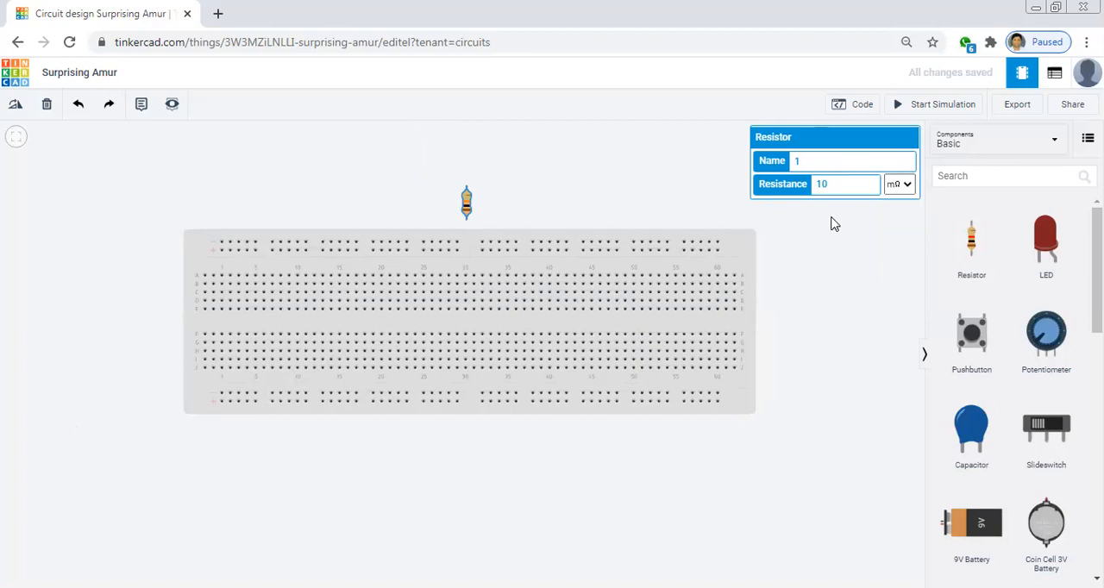
pyautogui.click(828, 224)
# Rotate the first resistor to horizontal and seat it in breadboard row F around column 5
pyautogui.click(467, 203)
pyautogui.click(11, 109)
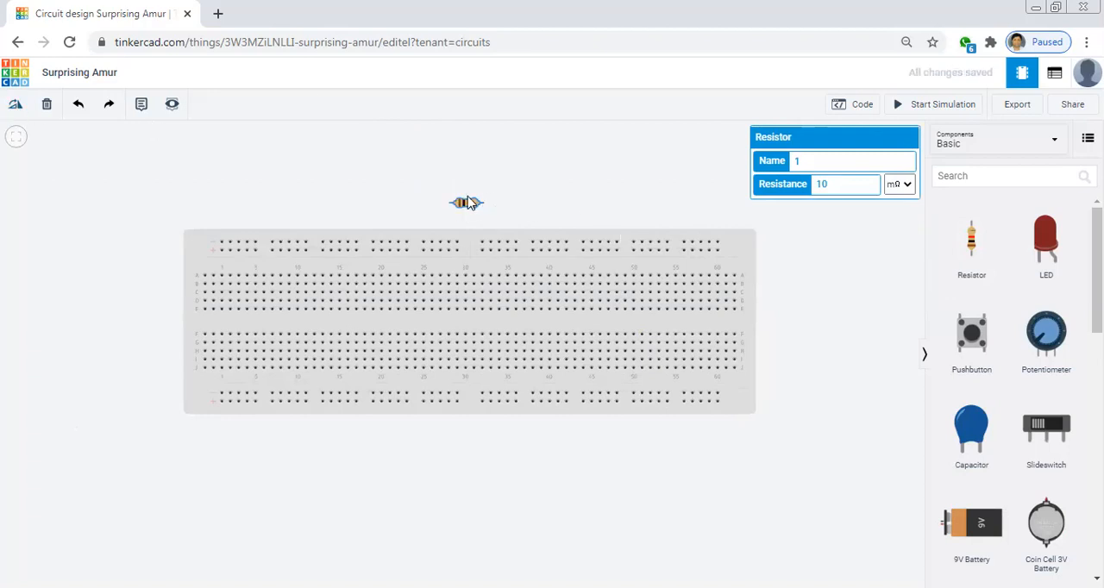
pyautogui.moveTo(466, 207); pyautogui.dragTo(251, 338)
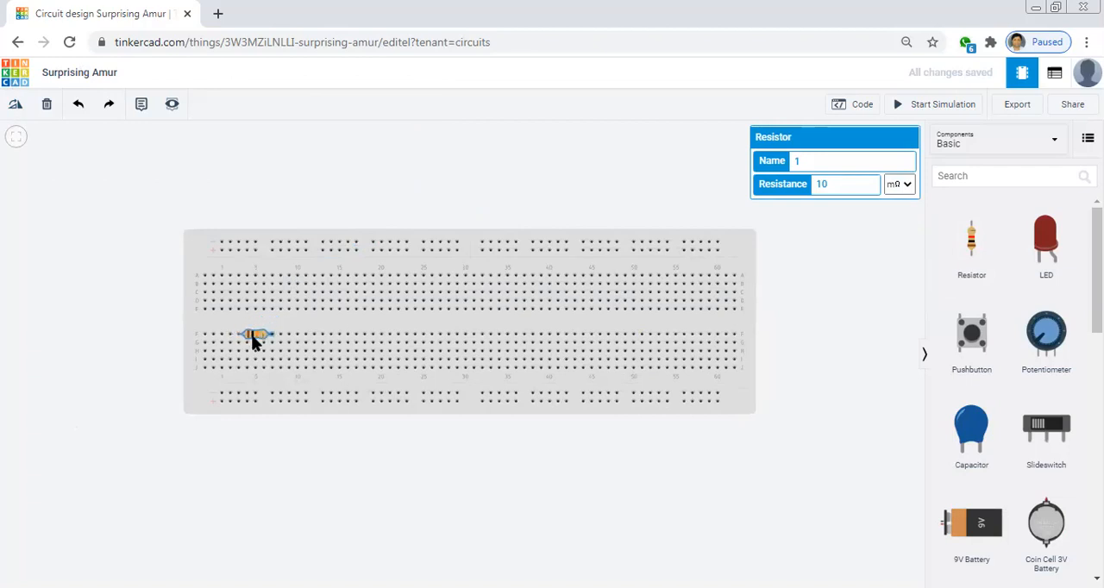
# Add a second resistor of 10 mΩ and seat it vertically near column 13, between the lower rows and the lower power rail
pyautogui.click(970, 240)
pyautogui.click(518, 177)
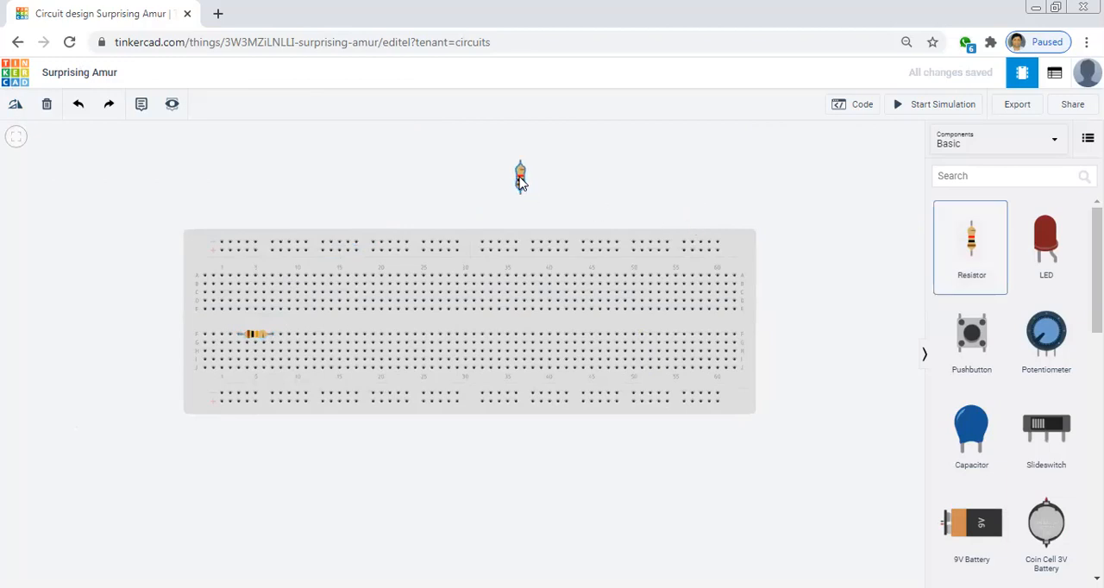
pyautogui.click(867, 186)
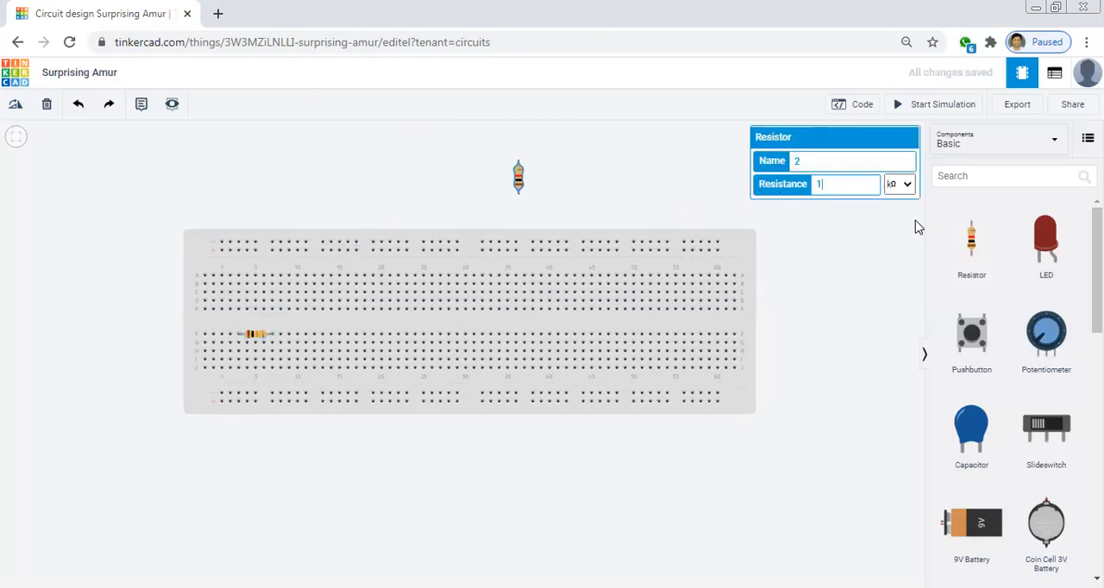
pyautogui.write('0')
pyautogui.click(896, 195)
pyautogui.click(897, 237)
pyautogui.moveTo(518, 182); pyautogui.dragTo(324, 390)
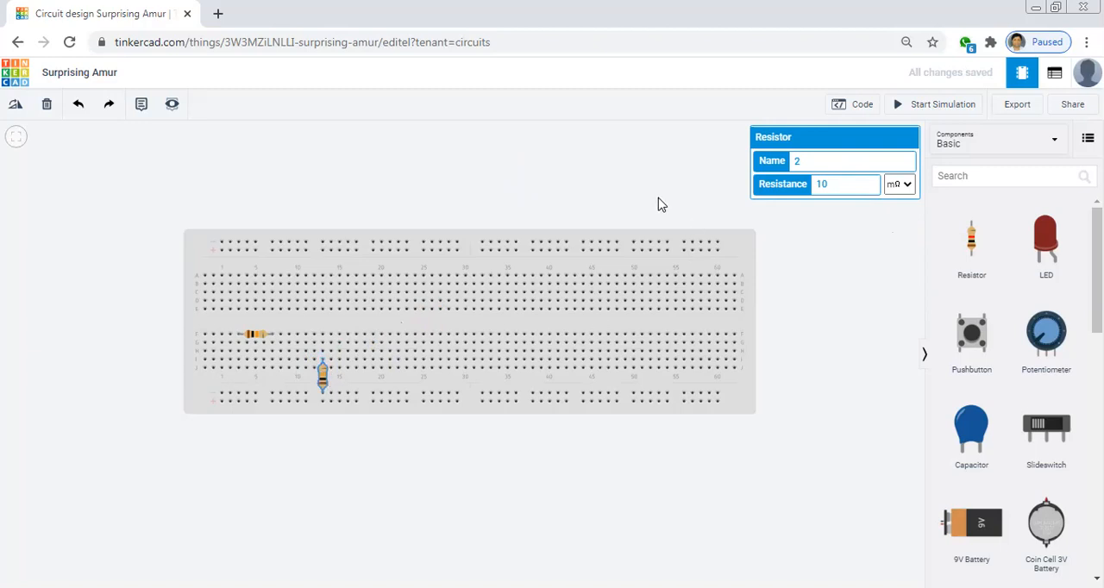
pyautogui.click(658, 204)
# Duplicate the vertical resistor and position the copy above the breadboard
pyautogui.click(323, 381)
pyautogui.click(460, 198)
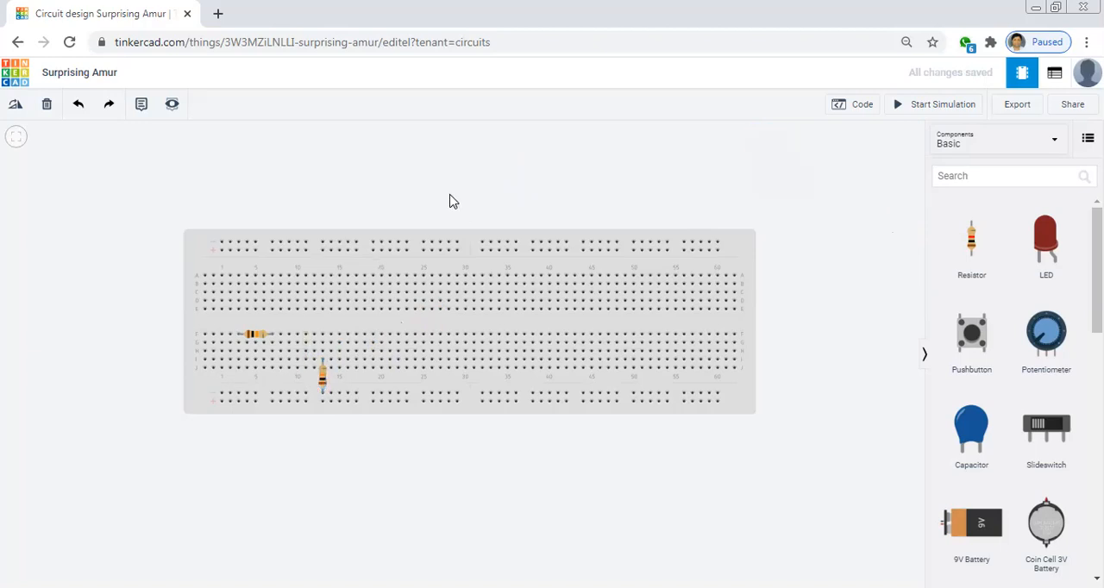
pyautogui.hotkey('ctrl', 'v')
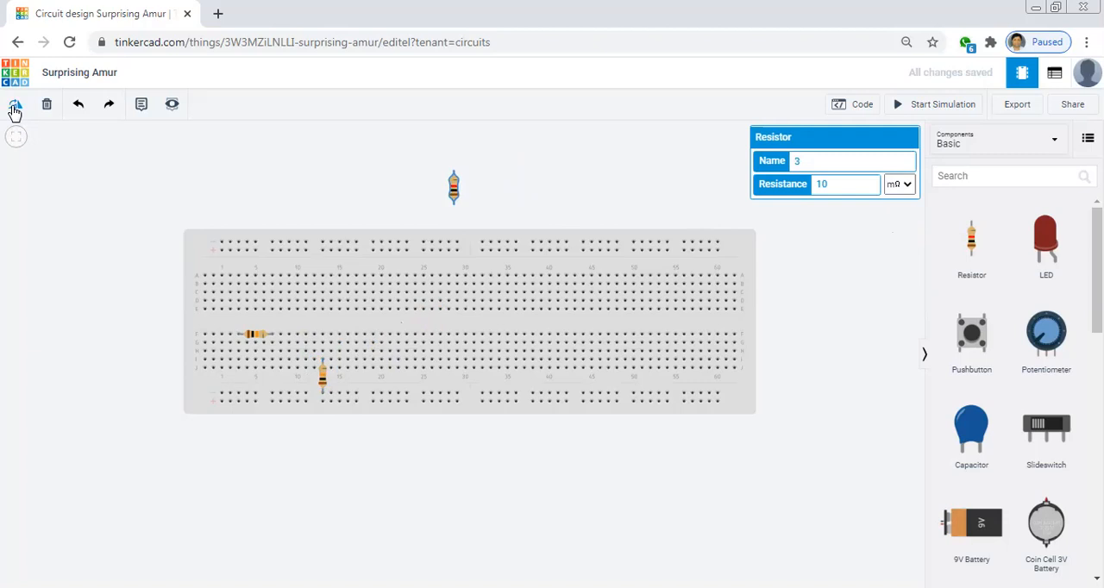
pyautogui.moveTo(454, 187)
pyautogui.mouseDown()
pyautogui.moveTo(483, 163)
pyautogui.moveTo(446, 181)
pyautogui.mouseUp()
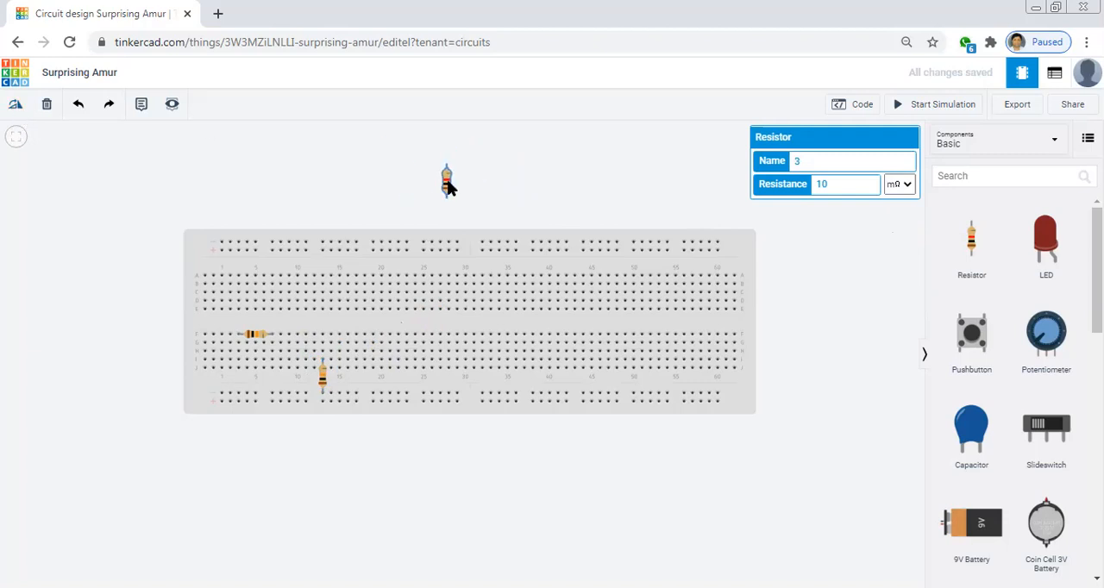
# Rotate the copied resistor to horizontal and seat it in breadboard row F around column 21
pyautogui.click(526, 191)
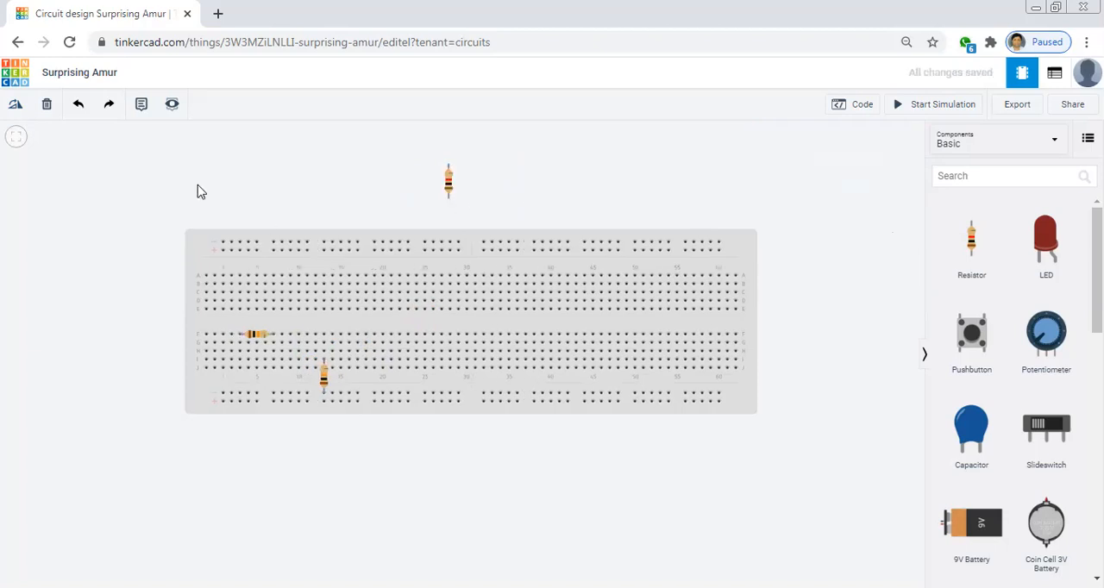
pyautogui.click(453, 185)
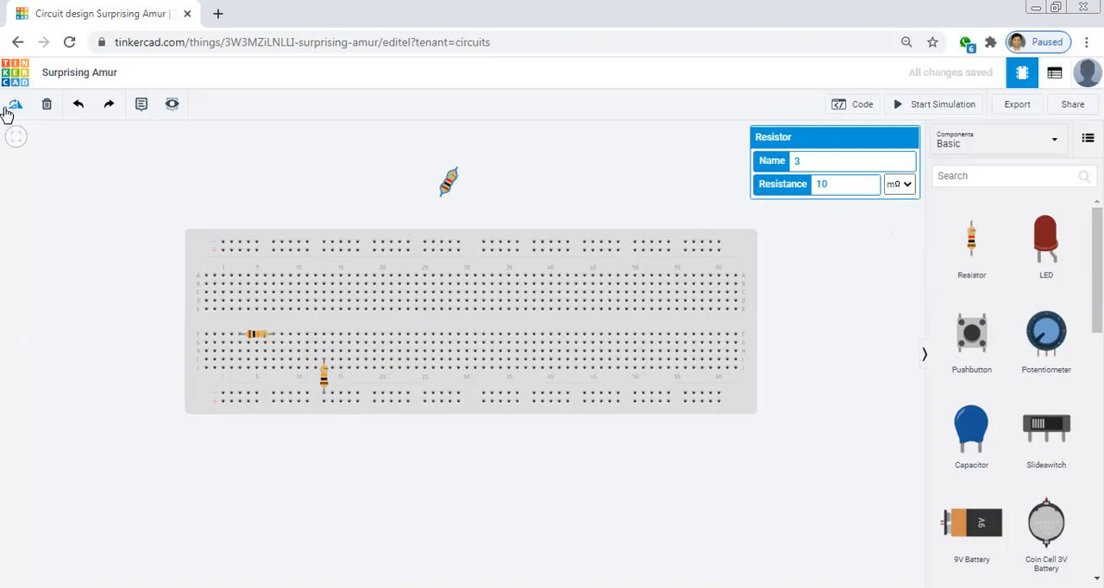
pyautogui.click(15, 107)
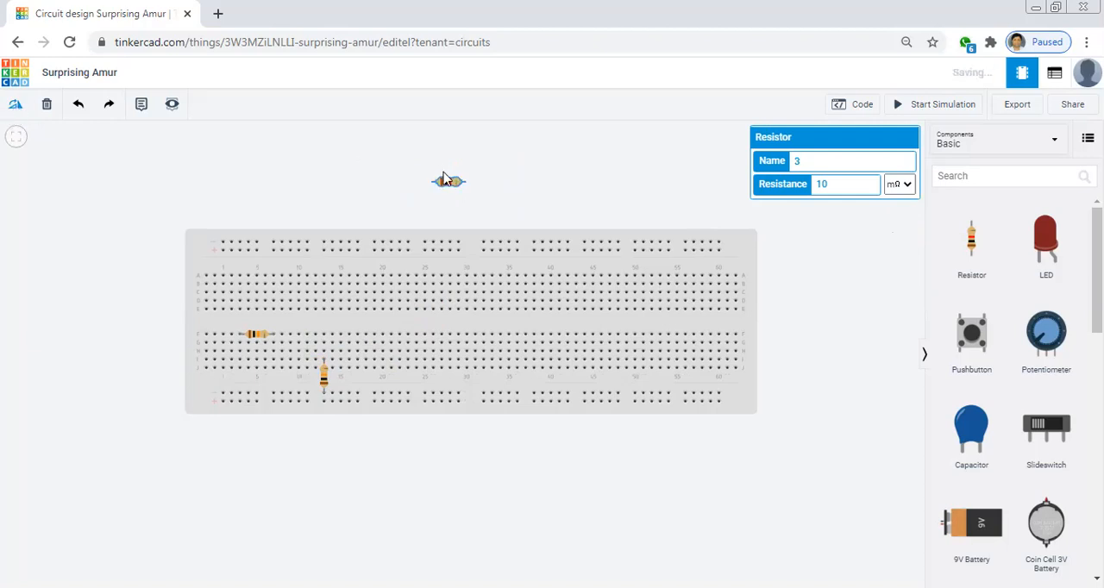
pyautogui.moveTo(446, 183); pyautogui.dragTo(385, 338)
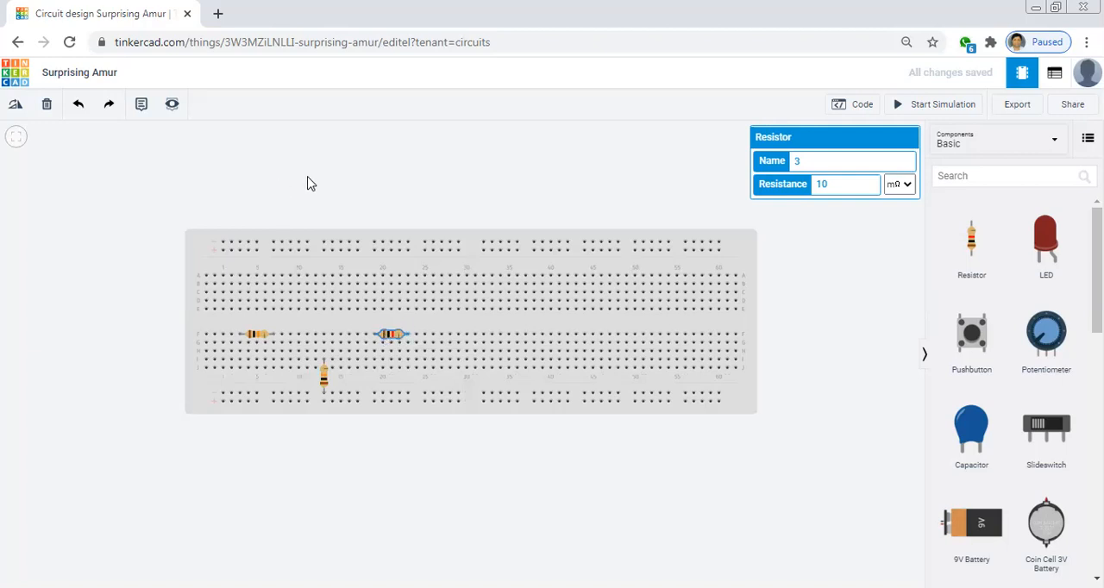
pyautogui.click(414, 155)
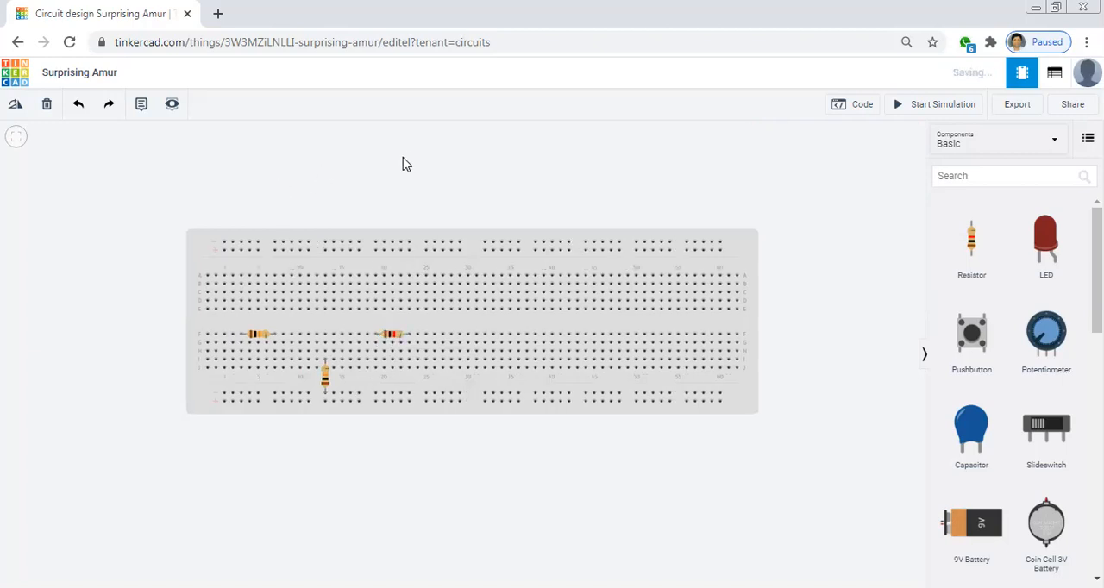
# Paste another resistor and seat it vertically near column 28, between the lower rows and the lower power rail
pyautogui.hotkey('ctrl', 'v')
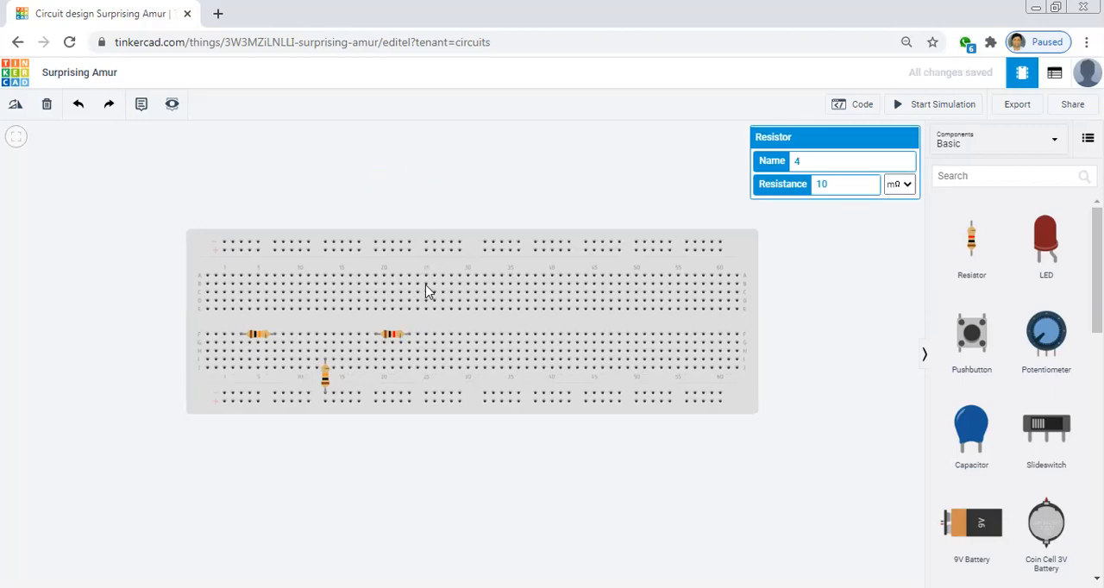
pyautogui.click(454, 377)
pyautogui.click(455, 387)
pyautogui.click(473, 415)
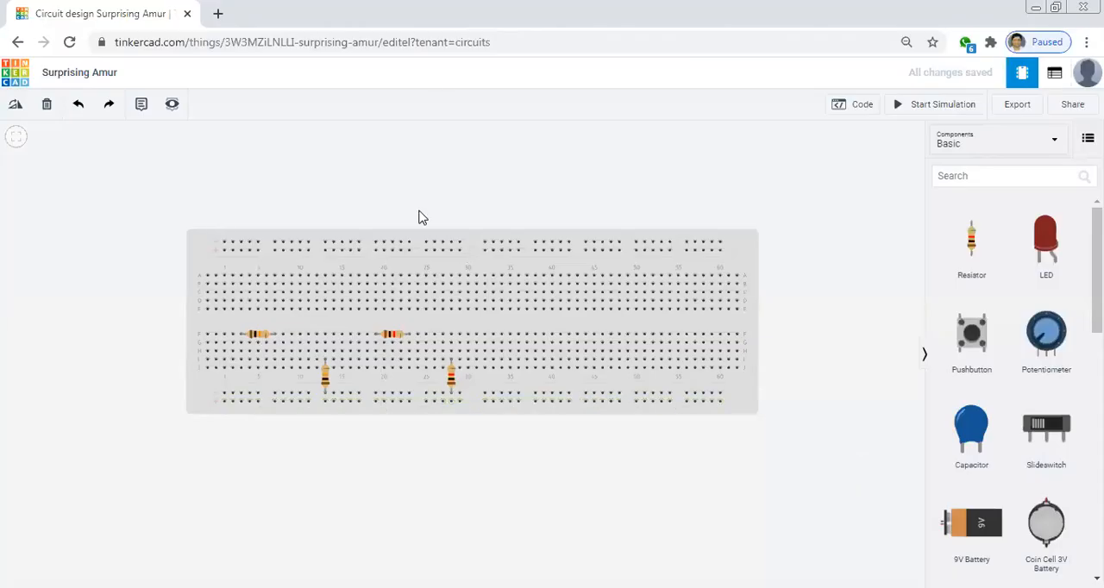
# Add a 9V Battery and rotate it until its terminals face the breadboard, placing it beside the board's column 1 end
pyautogui.click(991, 176)
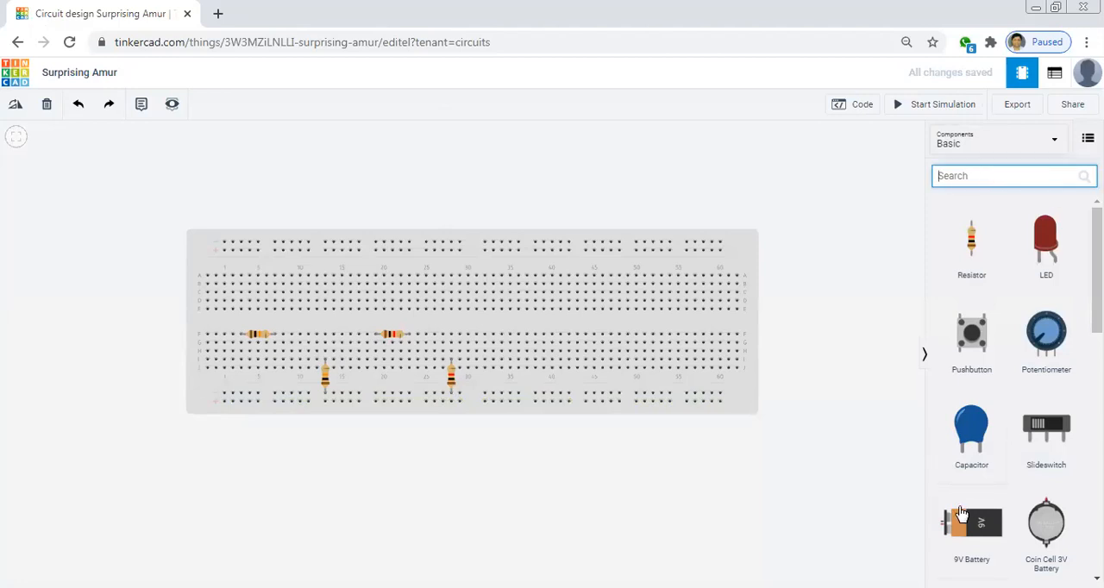
pyautogui.moveTo(962, 523); pyautogui.dragTo(52, 372)
pyautogui.click(17, 104)
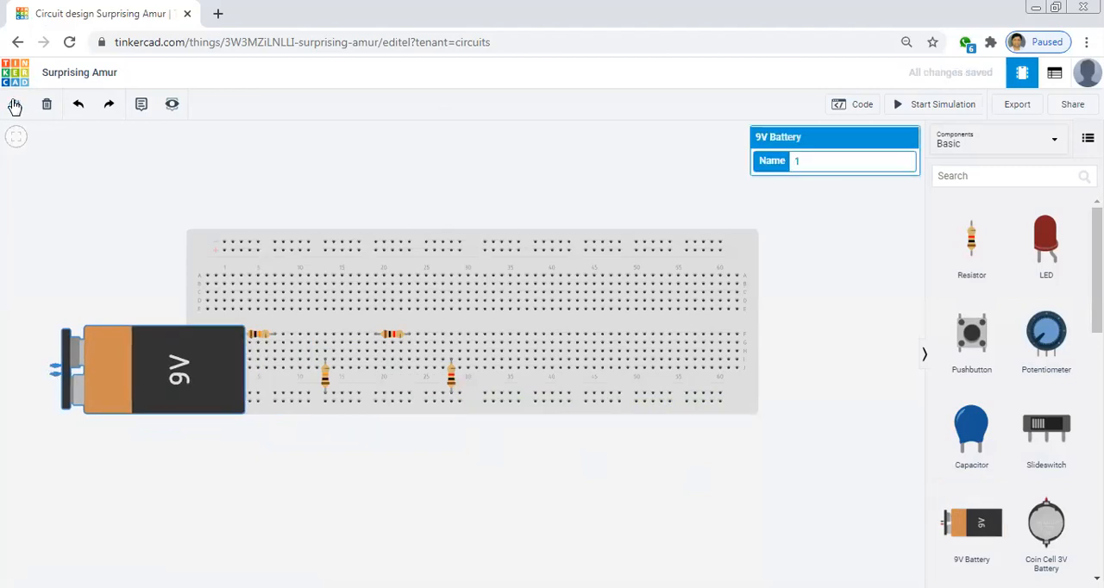
pyautogui.click(16, 106)
pyautogui.click(15, 107)
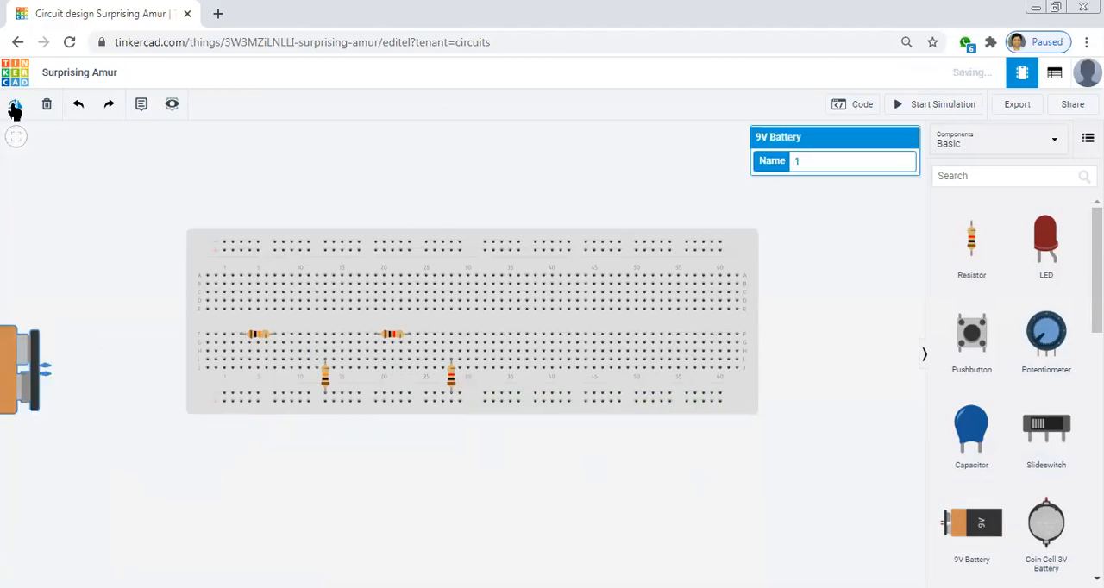
pyautogui.moveTo(44, 367); pyautogui.dragTo(111, 369)
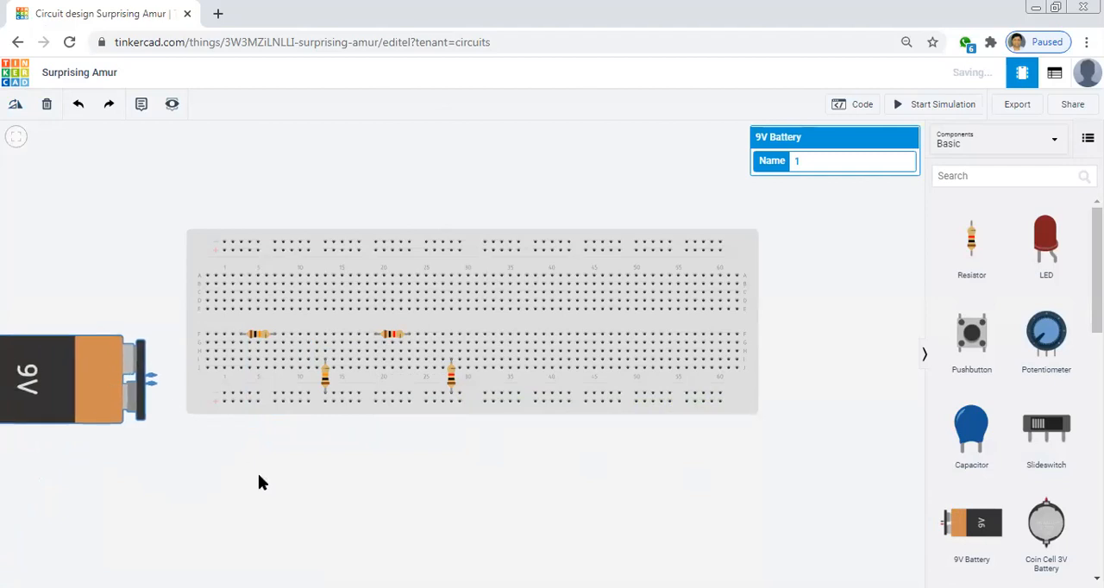
# Wire the battery's positive terminal to the first column of breadboard row H and colour the wire red
pyautogui.click(152, 380)
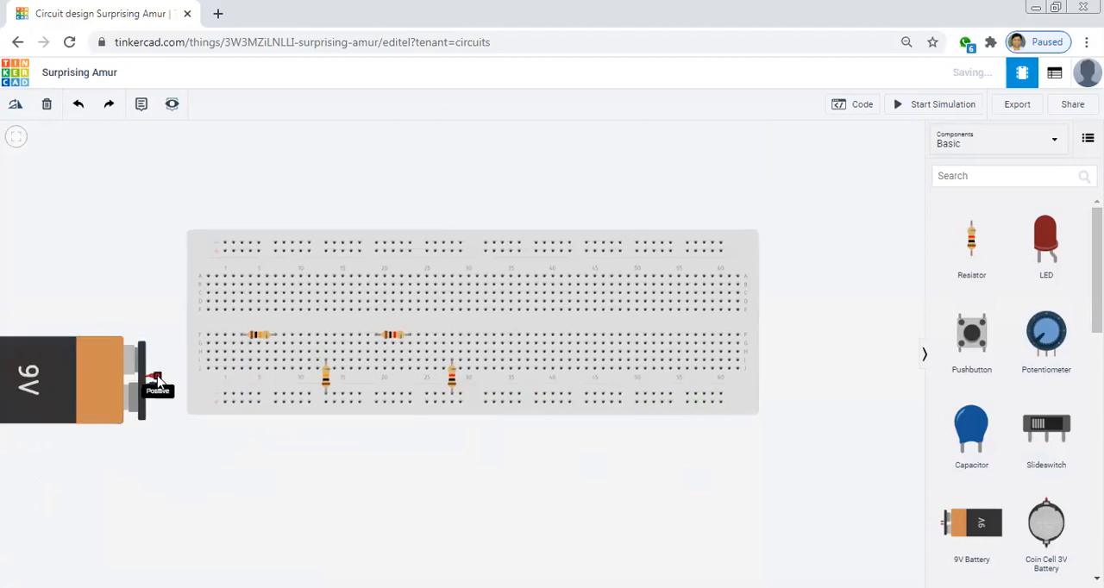
pyautogui.click(158, 379)
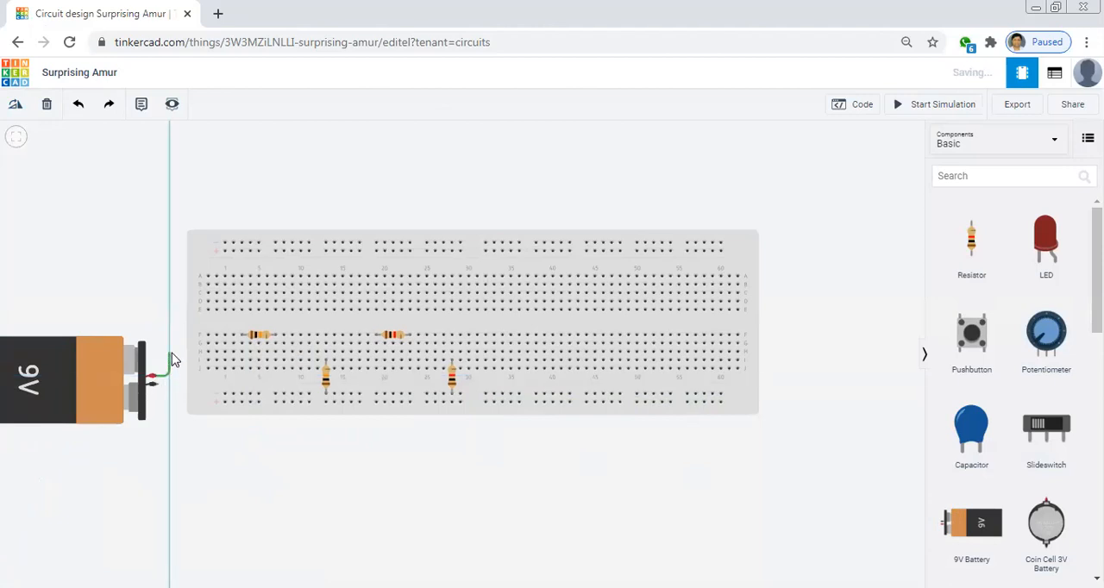
pyautogui.click(171, 353)
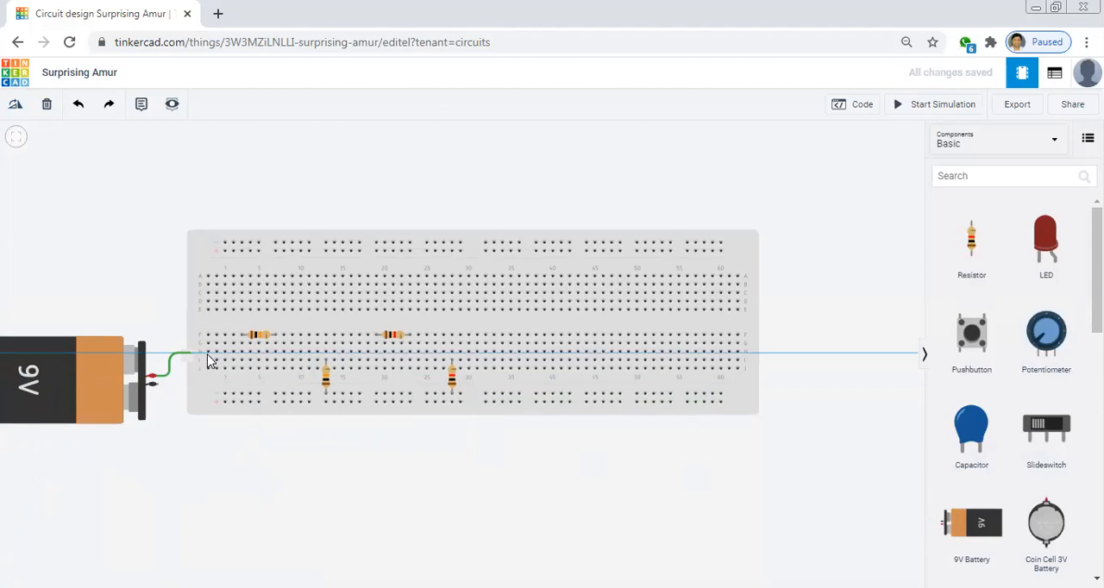
pyautogui.click(208, 352)
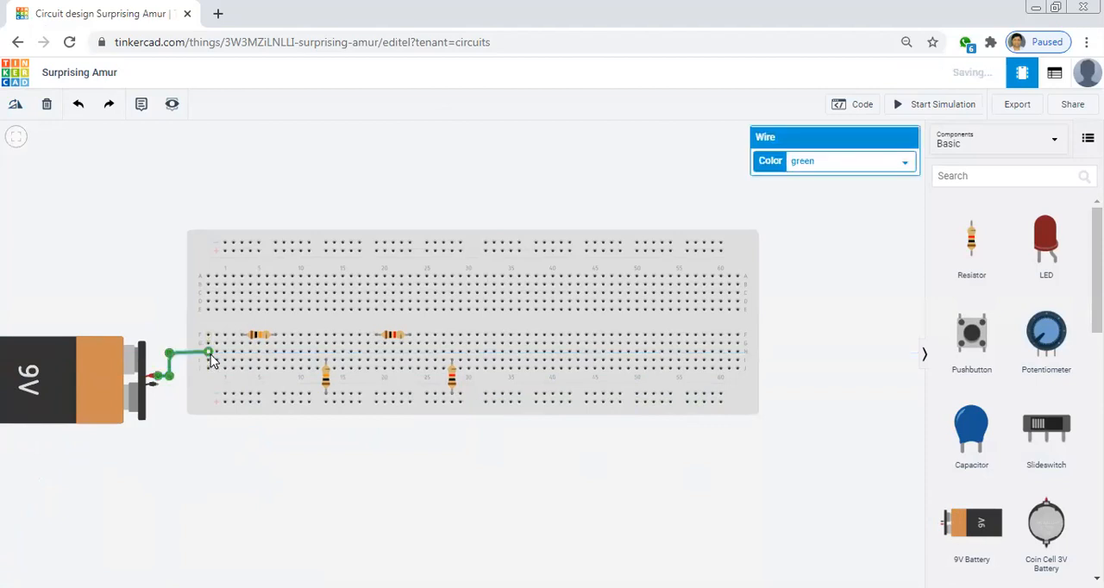
pyautogui.click(877, 163)
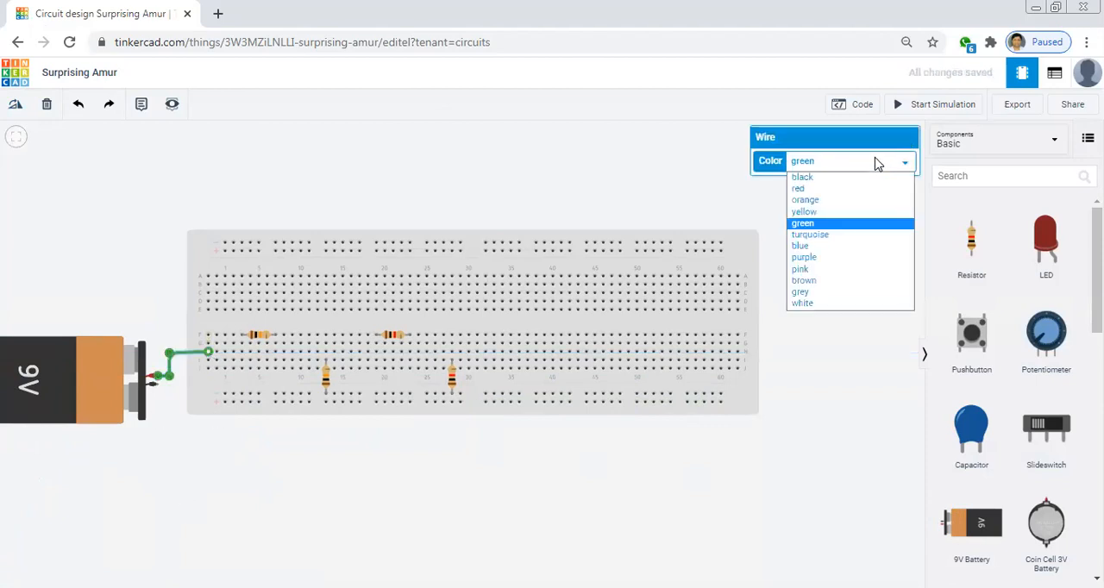
pyautogui.click(828, 189)
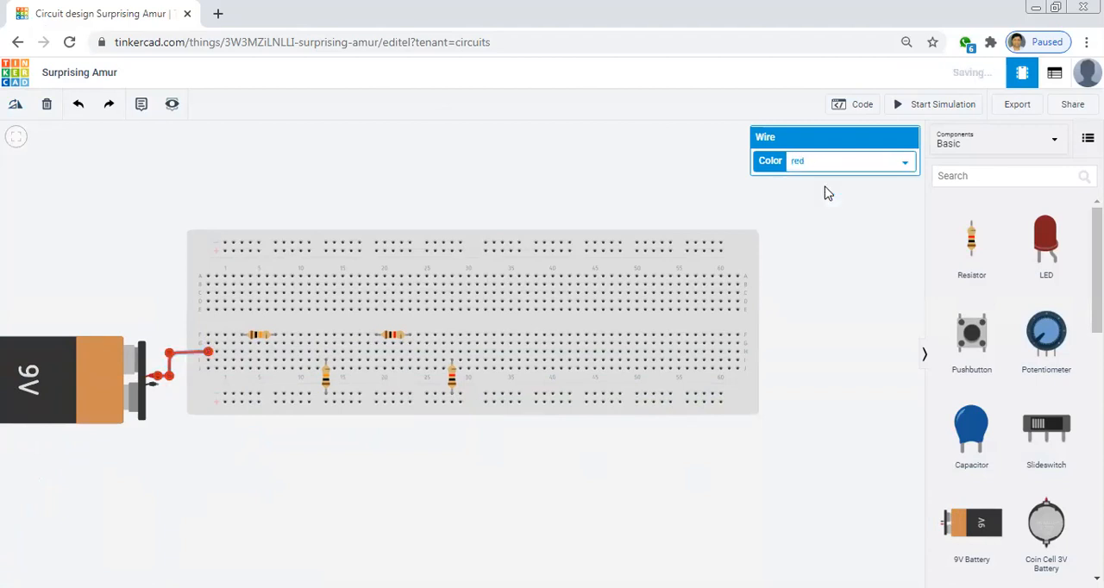
pyautogui.click(819, 209)
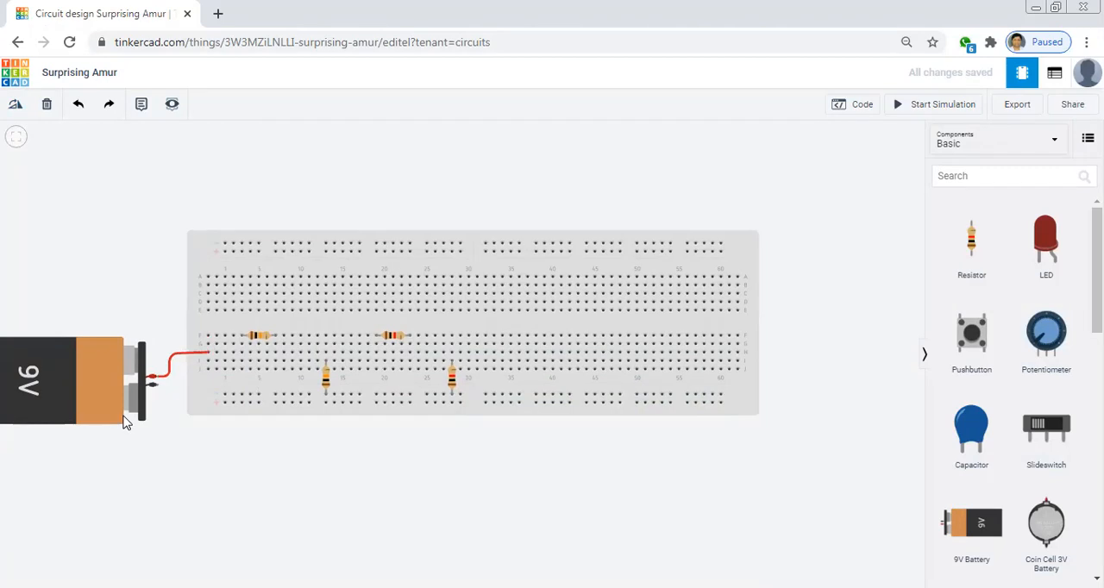
# Wire the battery's negative terminal to the first hole in the inner line of the lower power rail and colour the wire black
pyautogui.click(166, 390)
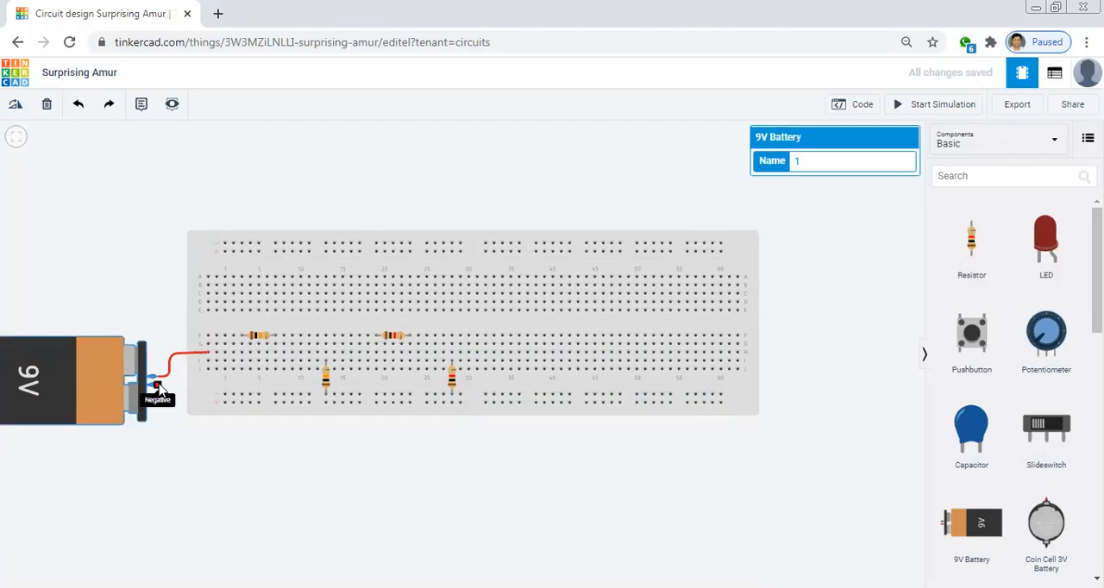
pyautogui.click(163, 390)
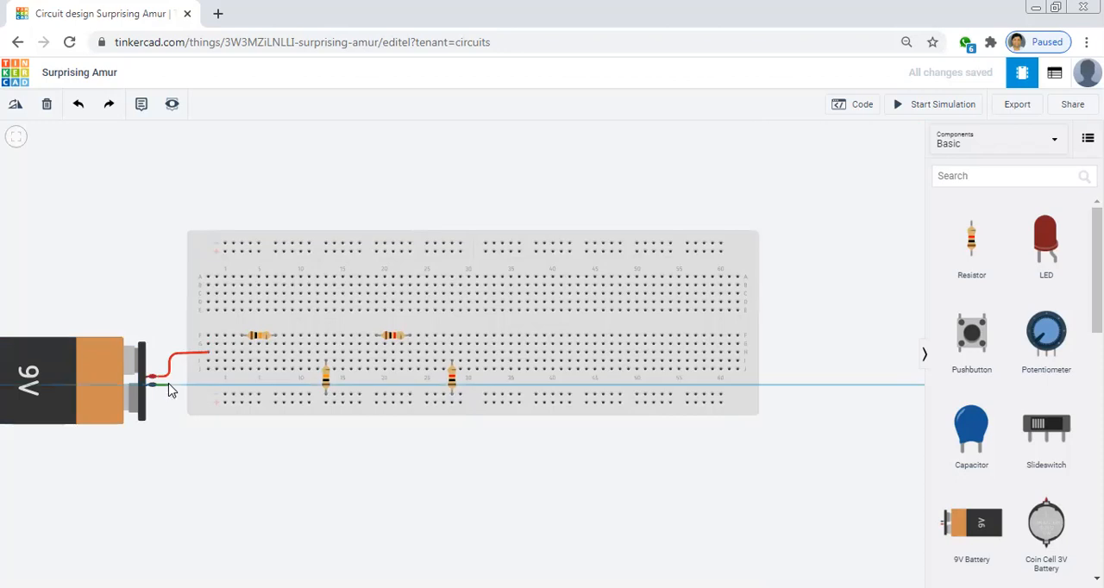
pyautogui.click(170, 387)
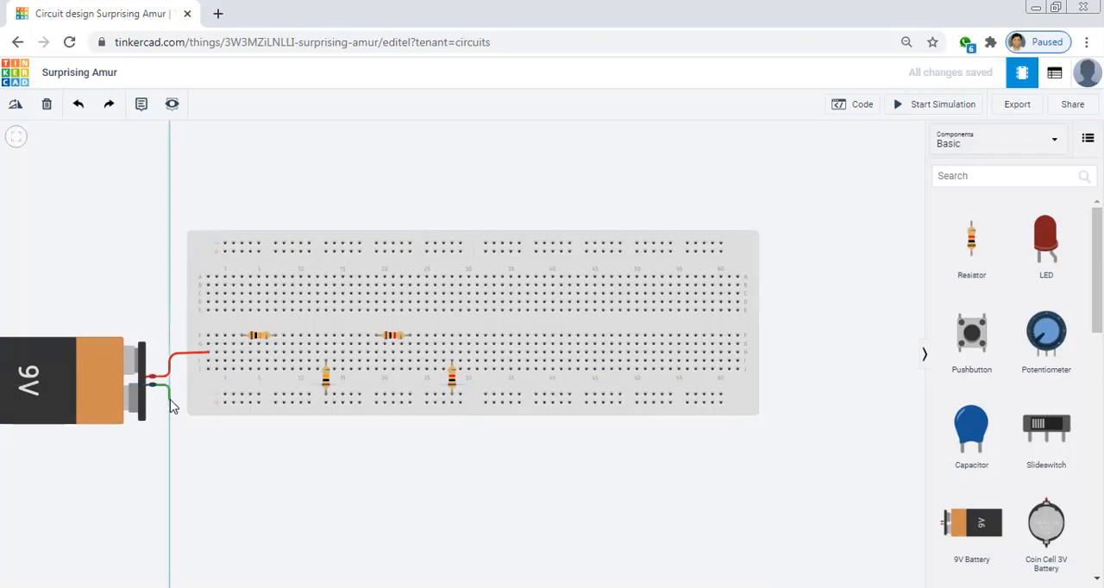
pyautogui.click(173, 399)
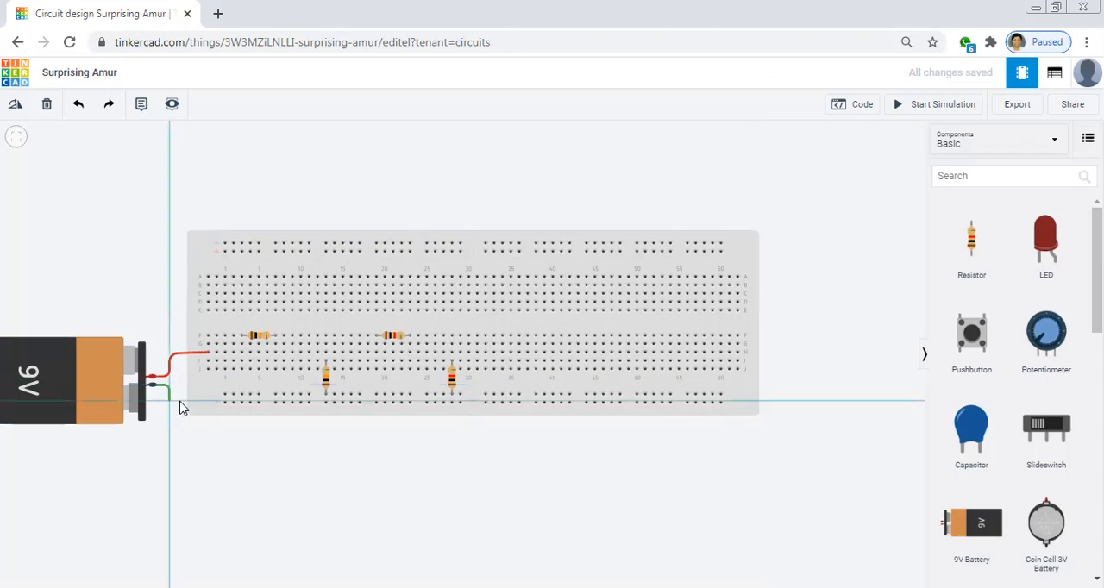
pyautogui.click(224, 397)
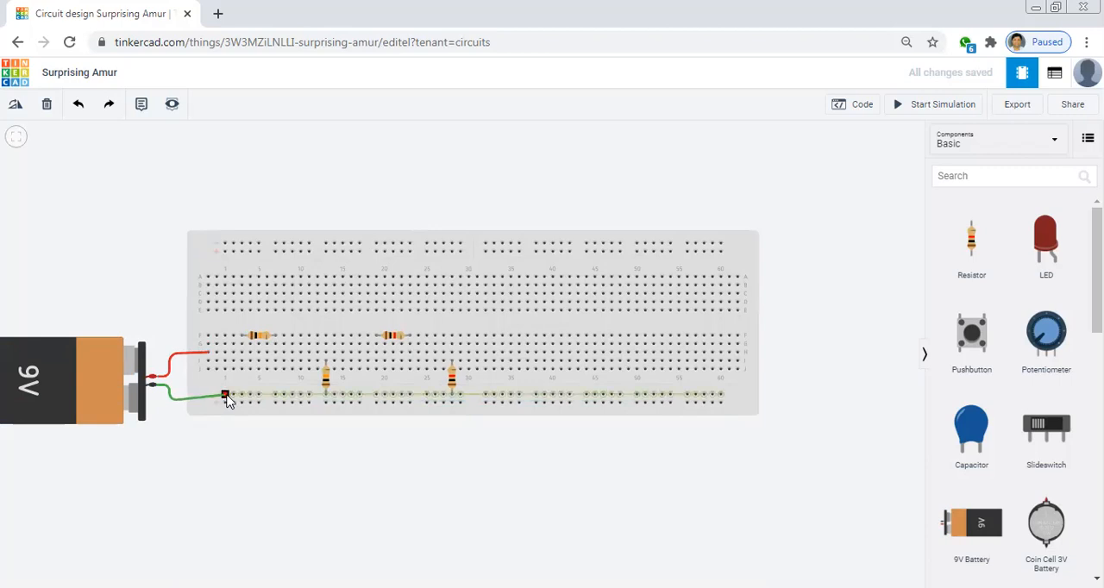
pyautogui.click(225, 398)
pyautogui.click(862, 160)
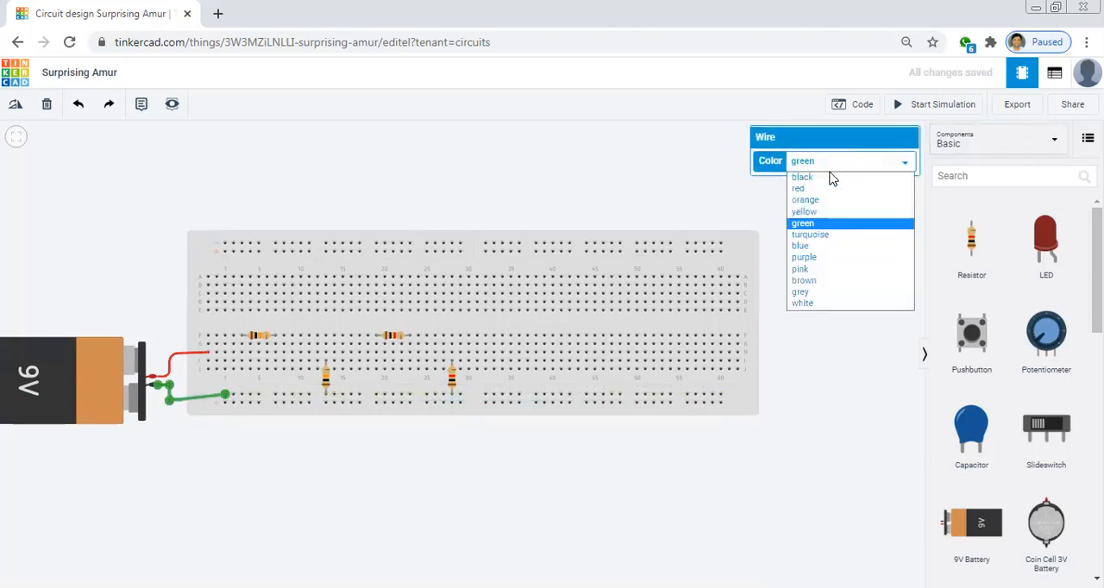
pyautogui.click(826, 179)
pyautogui.click(507, 164)
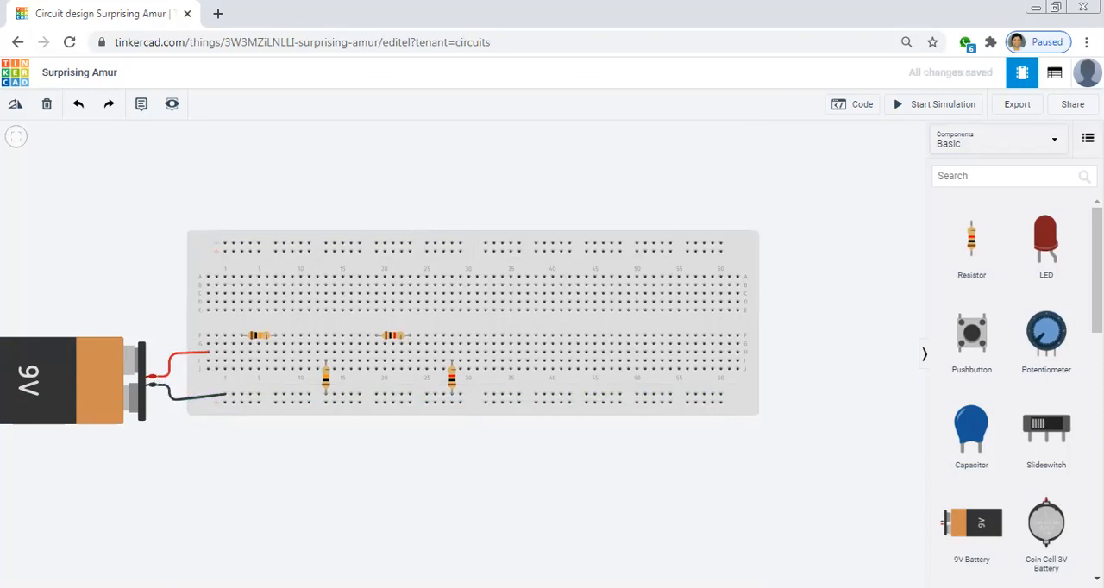
# Search the components for "multi" and place a Multimeter above the breadboard's column 1 end
pyautogui.click(979, 176)
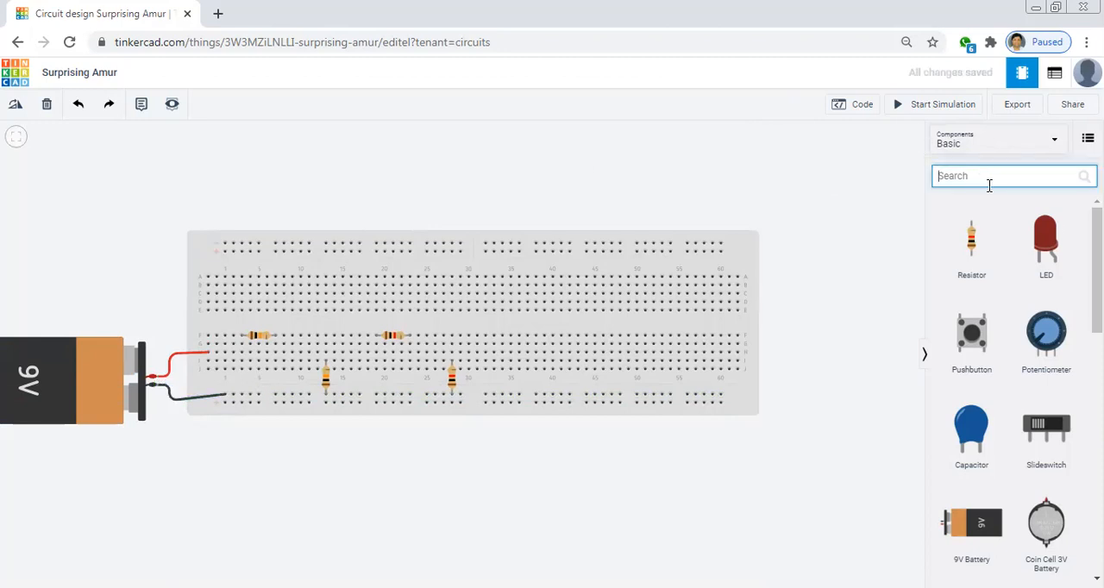
pyautogui.write('mul')
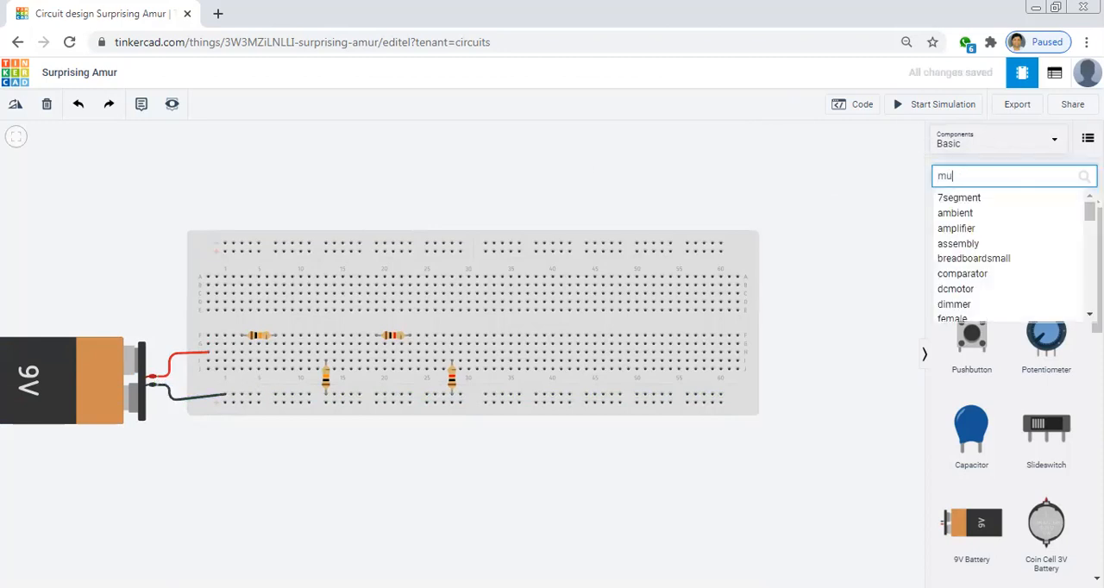
pyautogui.write('ti')
pyautogui.click(954, 250)
pyautogui.moveTo(954, 252); pyautogui.dragTo(260, 205)
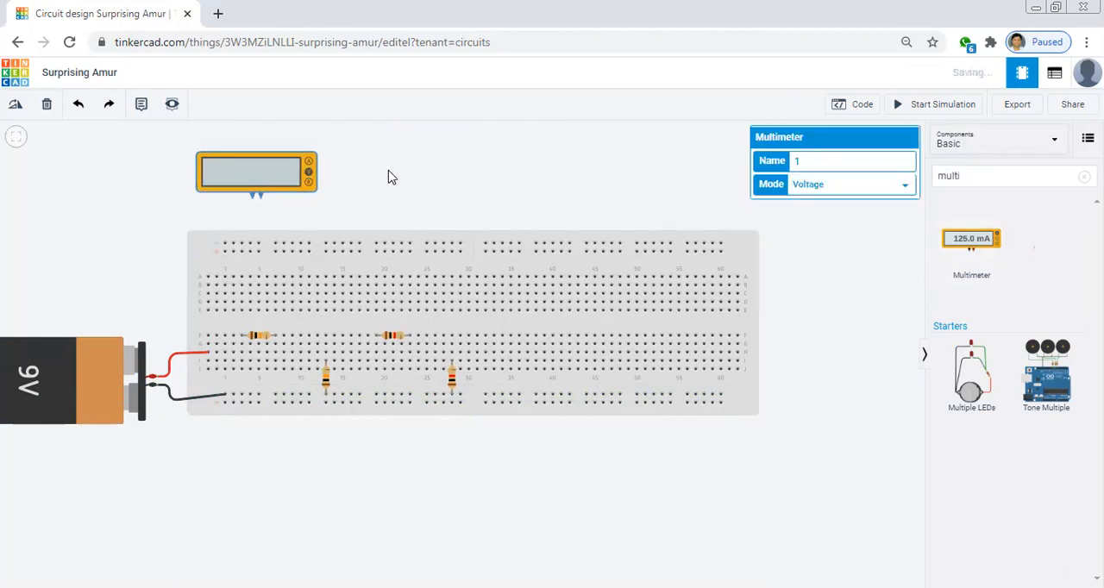
# Set the multimeter's mode to Amperage
pyautogui.click(823, 191)
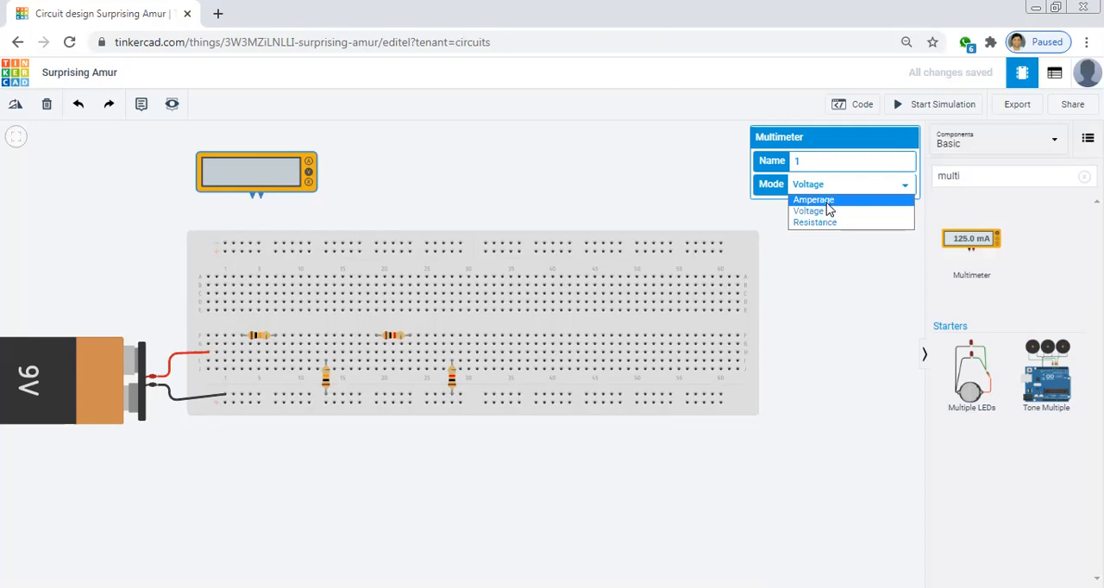
pyautogui.click(827, 202)
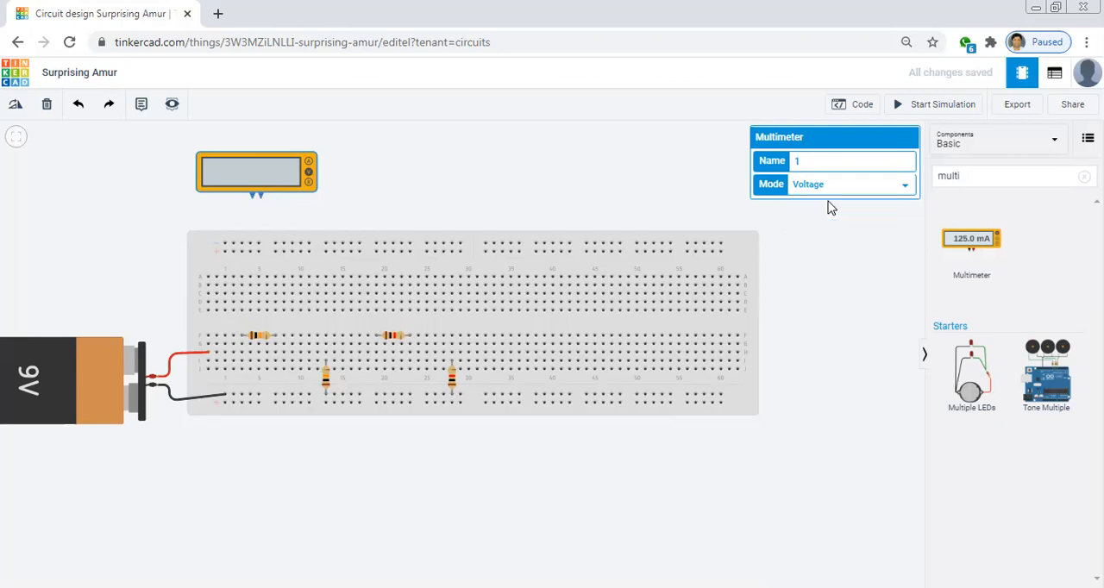
pyautogui.click(458, 158)
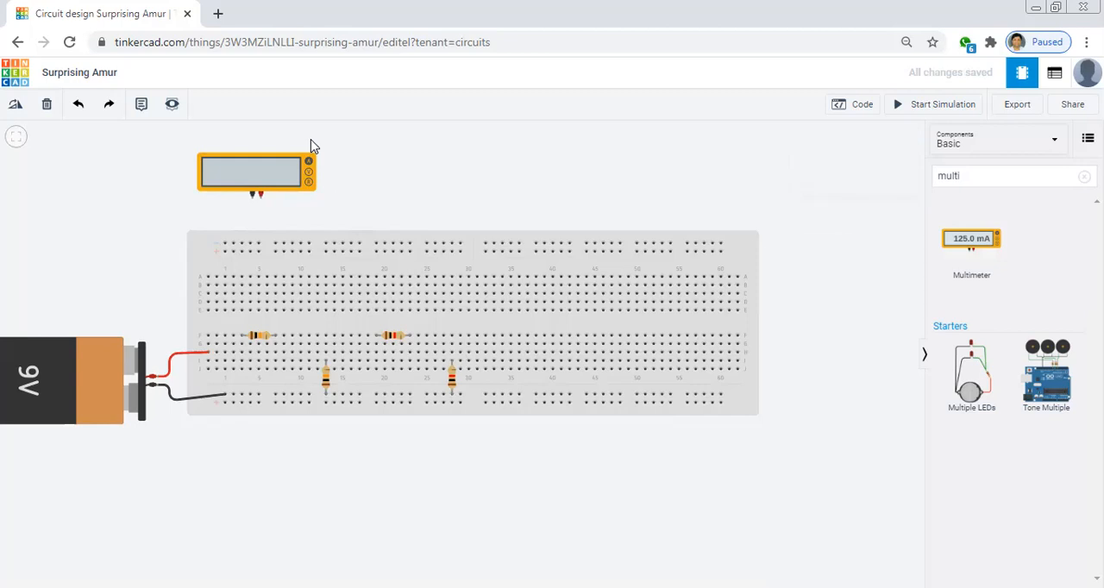
pyautogui.hotkey('alt', 'Tab')
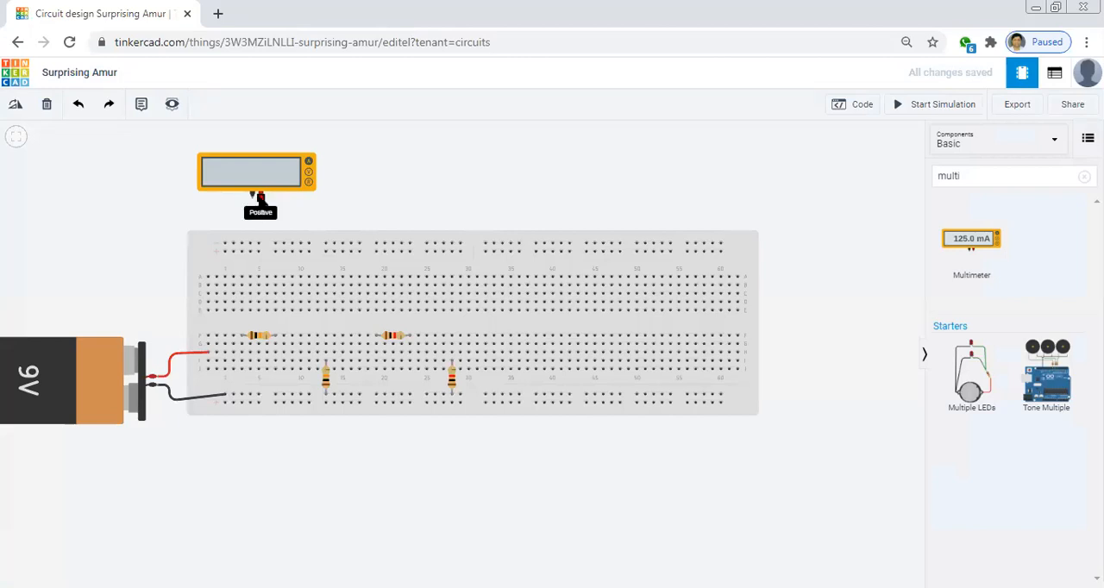
# Wire the multimeter's positive terminal to the first column of breadboard row F and colour the wire red
pyautogui.click(260, 197)
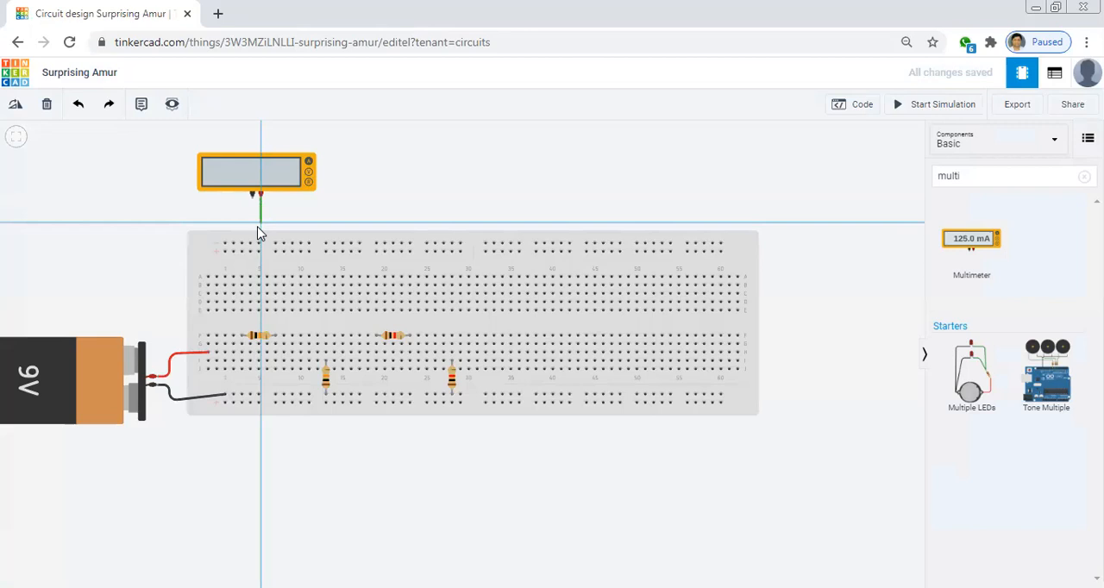
pyautogui.click(225, 293)
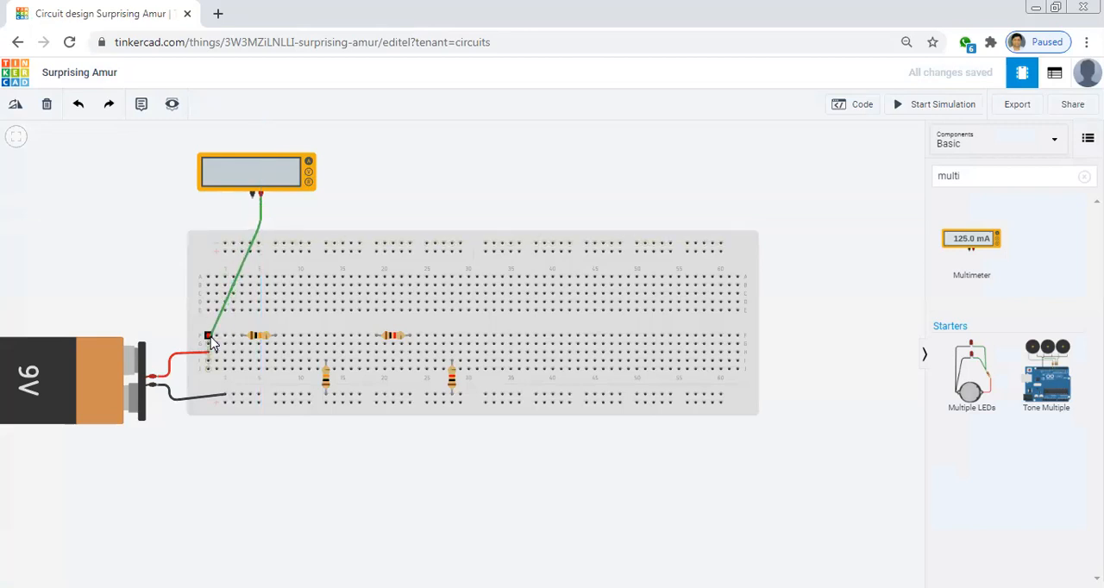
pyautogui.moveTo(218, 340); pyautogui.dragTo(207, 336)
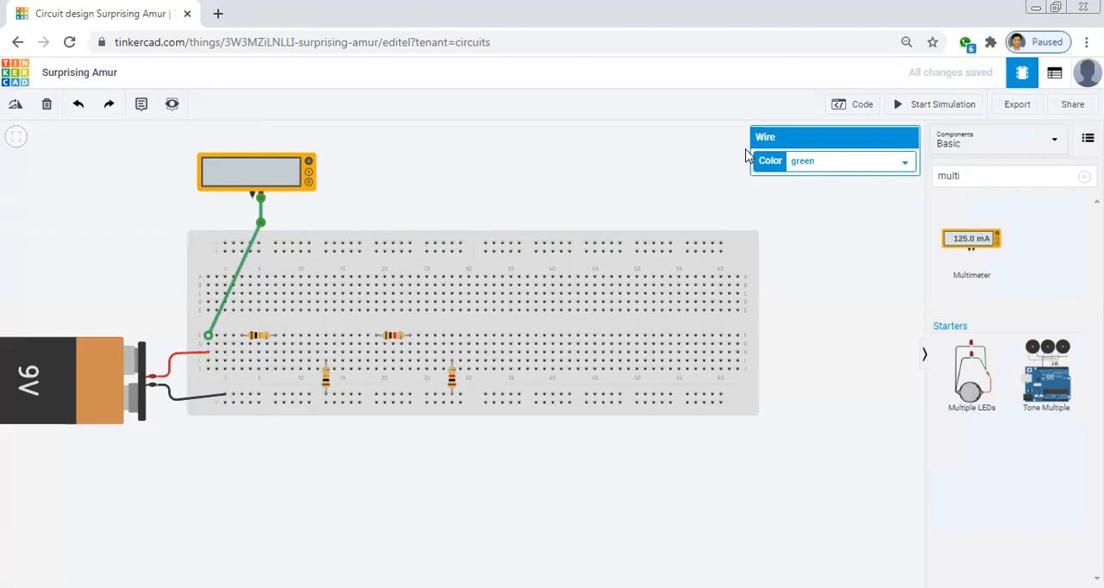
pyautogui.click(814, 170)
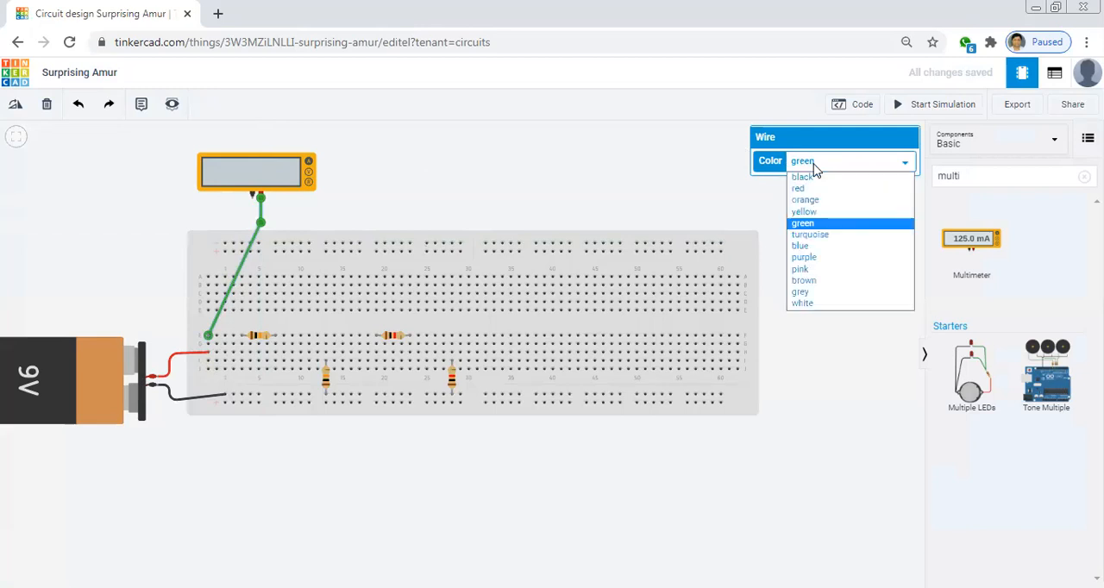
pyautogui.click(811, 190)
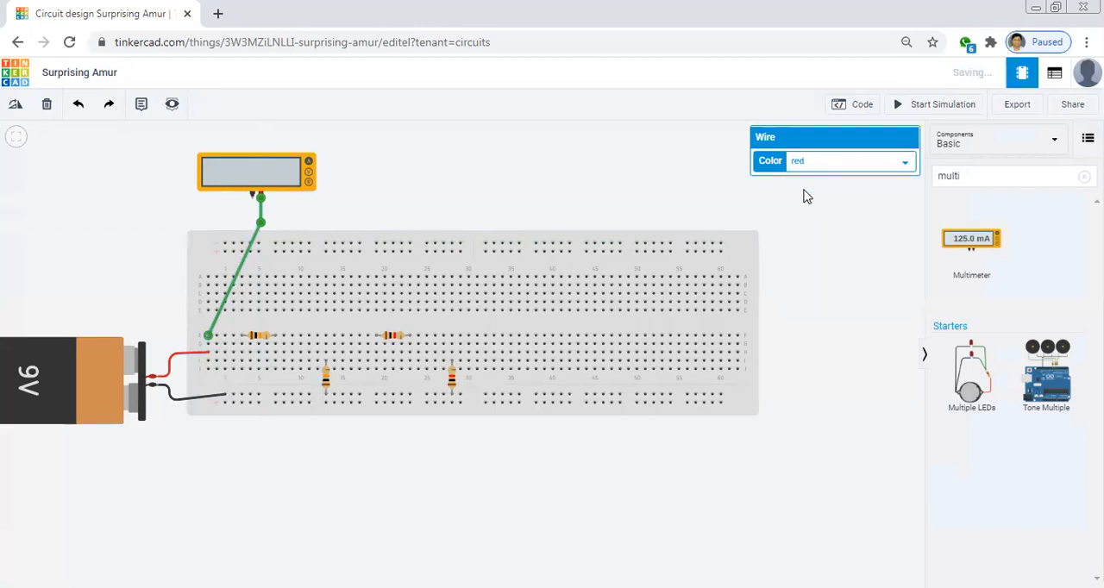
pyautogui.click(461, 181)
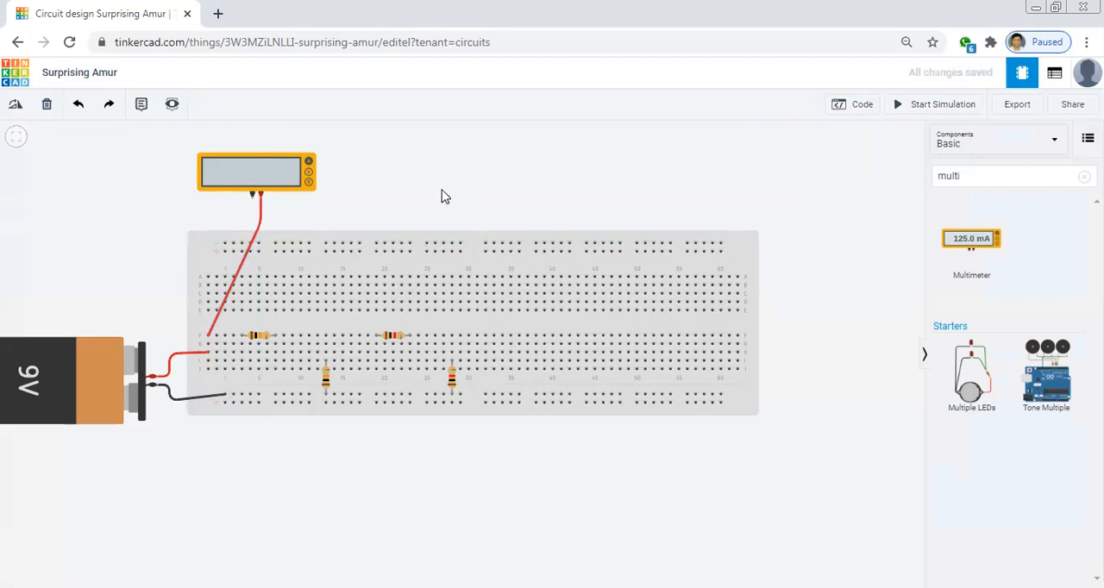
# Wire the multimeter's negative terminal to the battery-side lead of the first horizontal resistor in row F and colour the wire black
pyautogui.click(252, 198)
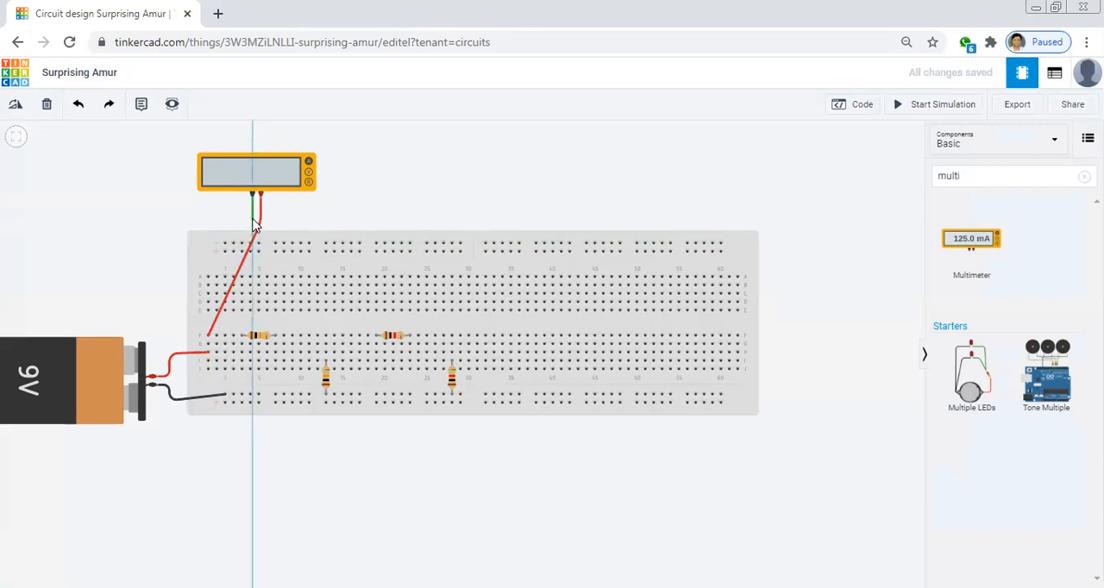
pyautogui.click(248, 334)
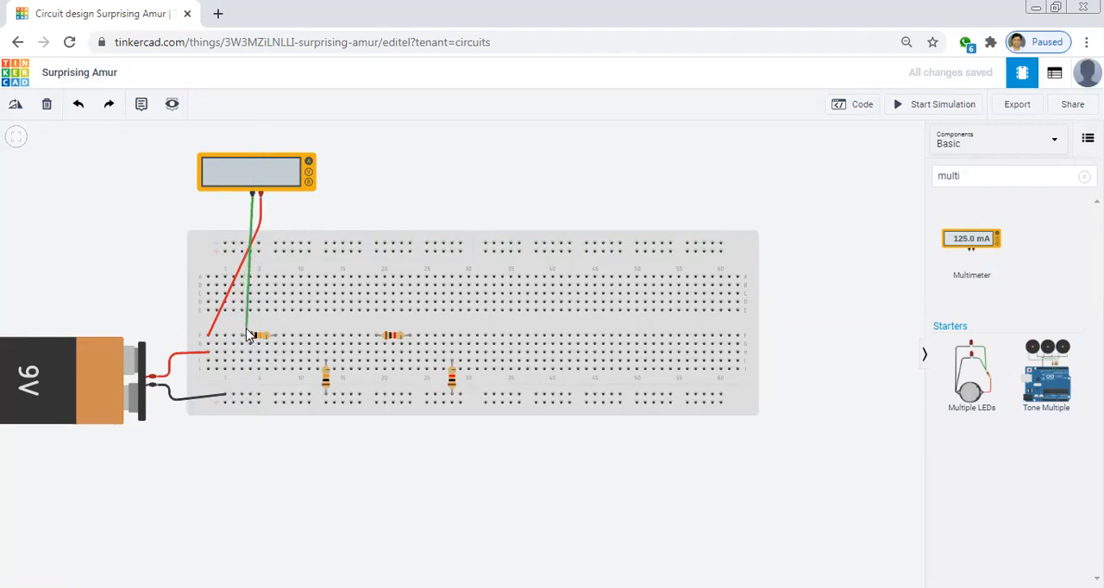
pyautogui.click(242, 335)
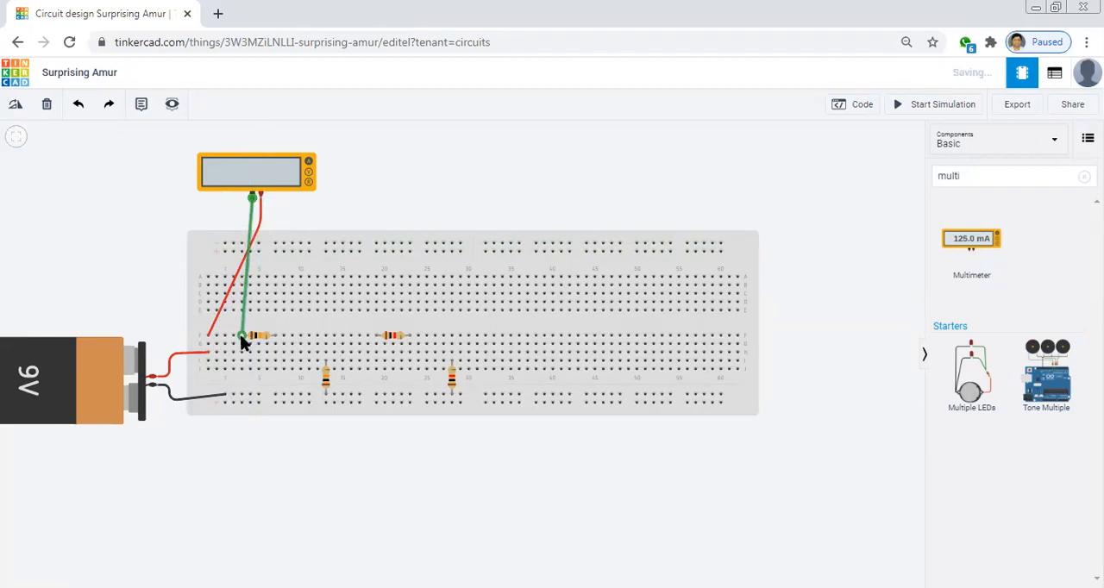
pyautogui.click(824, 161)
pyautogui.click(819, 177)
pyautogui.click(544, 160)
# Duplicate the Amperage multimeter and position the copy beside the original, above breadboard columns 16 to 29
pyautogui.click(270, 178)
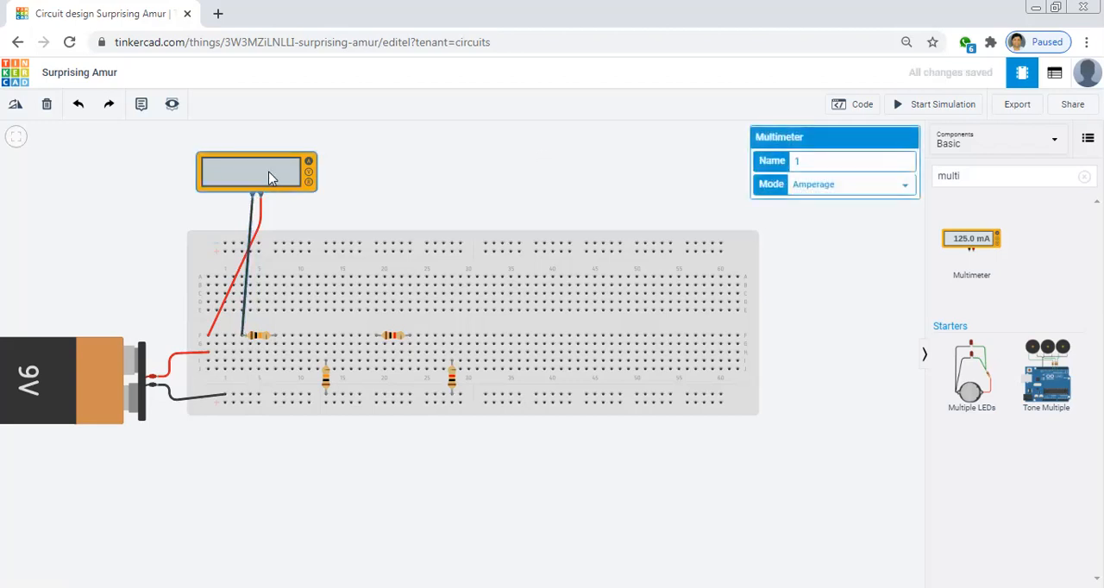
pyautogui.click(412, 166)
pyautogui.hotkey('ctrl', 'v')
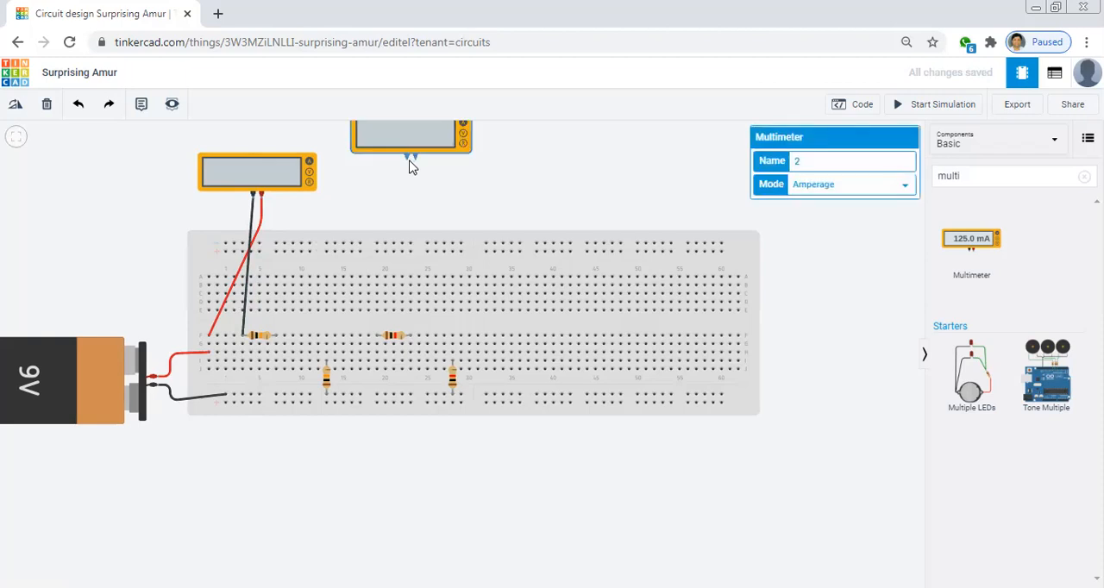
pyautogui.click(386, 182)
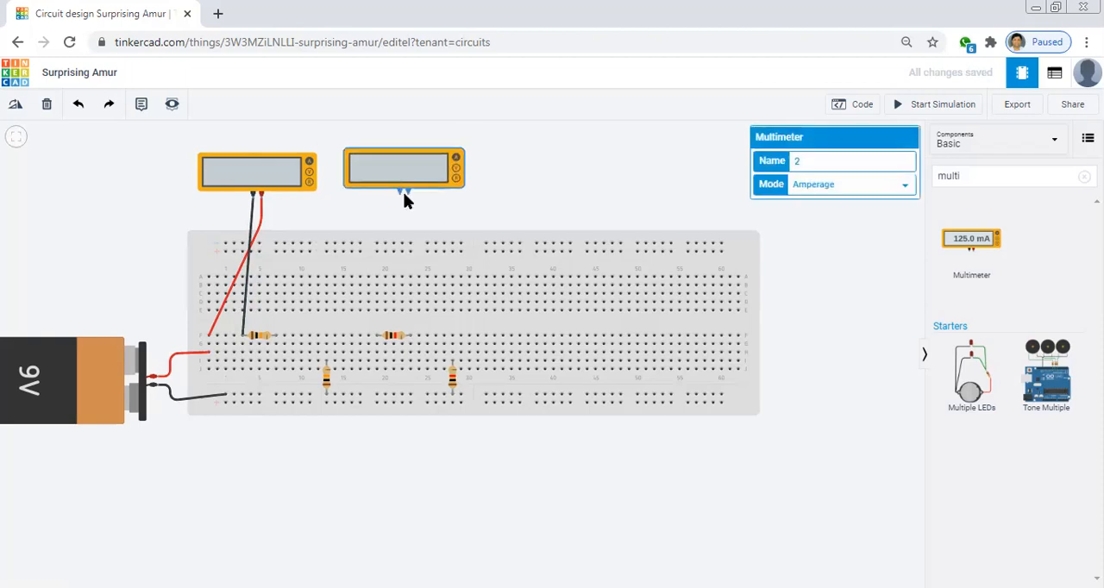
pyautogui.click(404, 192)
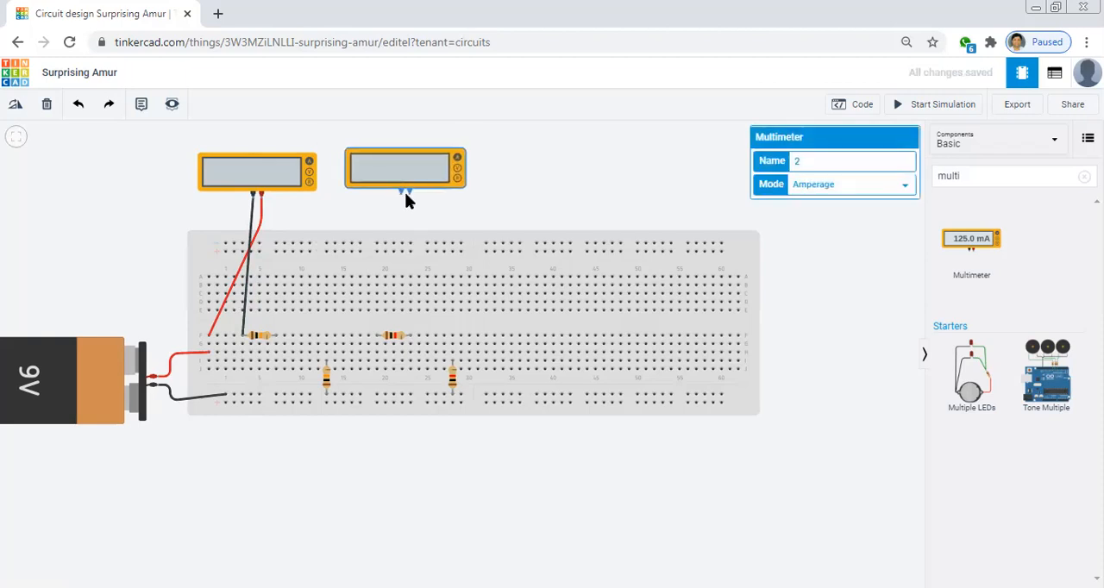
pyautogui.click(540, 193)
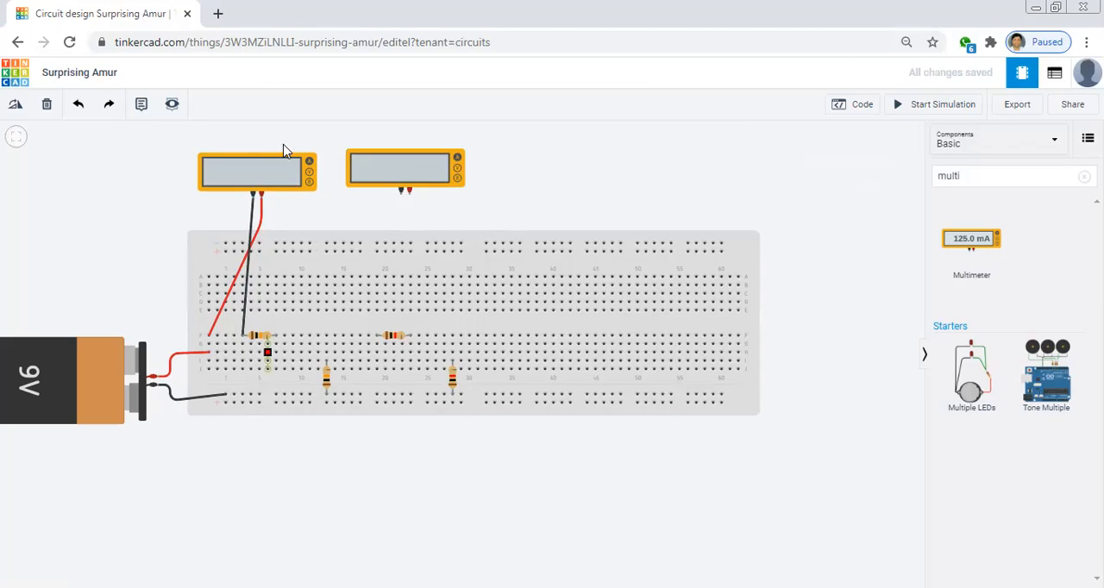
# Wire the second multimeter's positive terminal to the far lead of the first horizontal resistor in row F and colour the wire red
pyautogui.hotkey('alt', 'Tab')
pyautogui.click(409, 191)
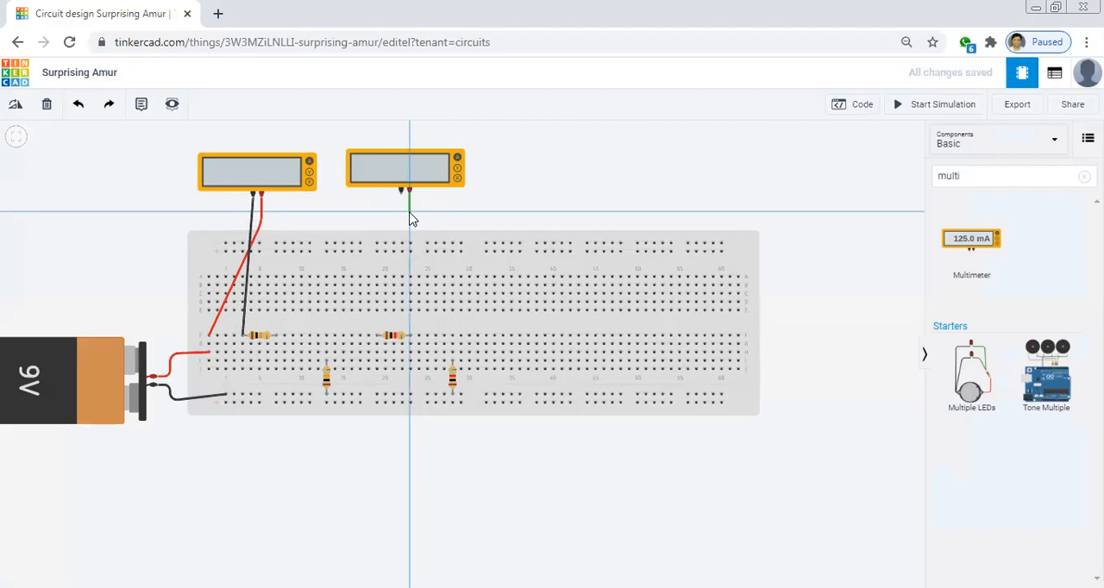
pyautogui.click(409, 212)
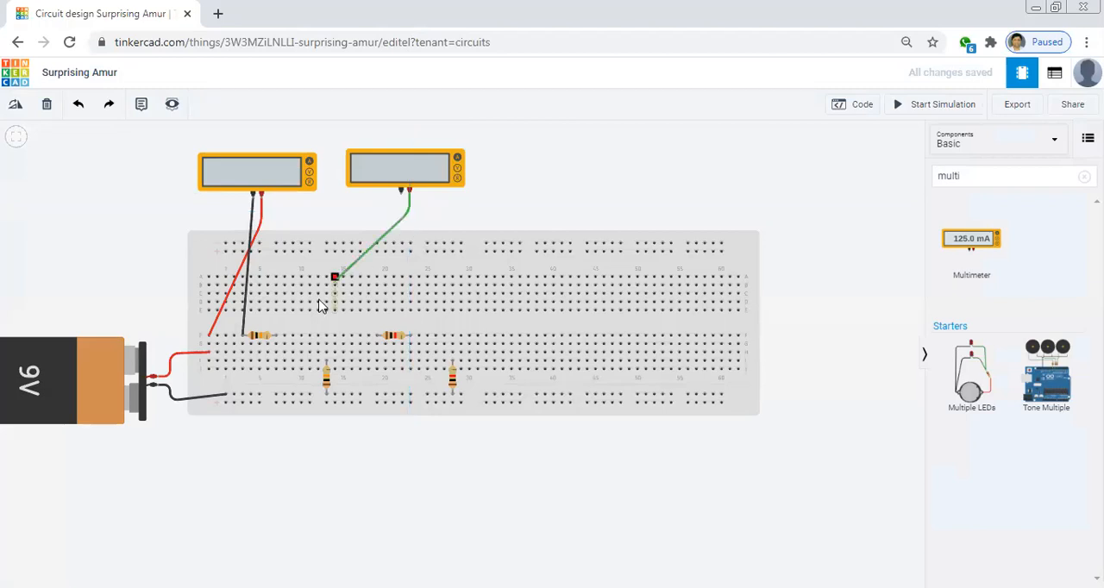
pyautogui.click(277, 336)
pyautogui.click(277, 337)
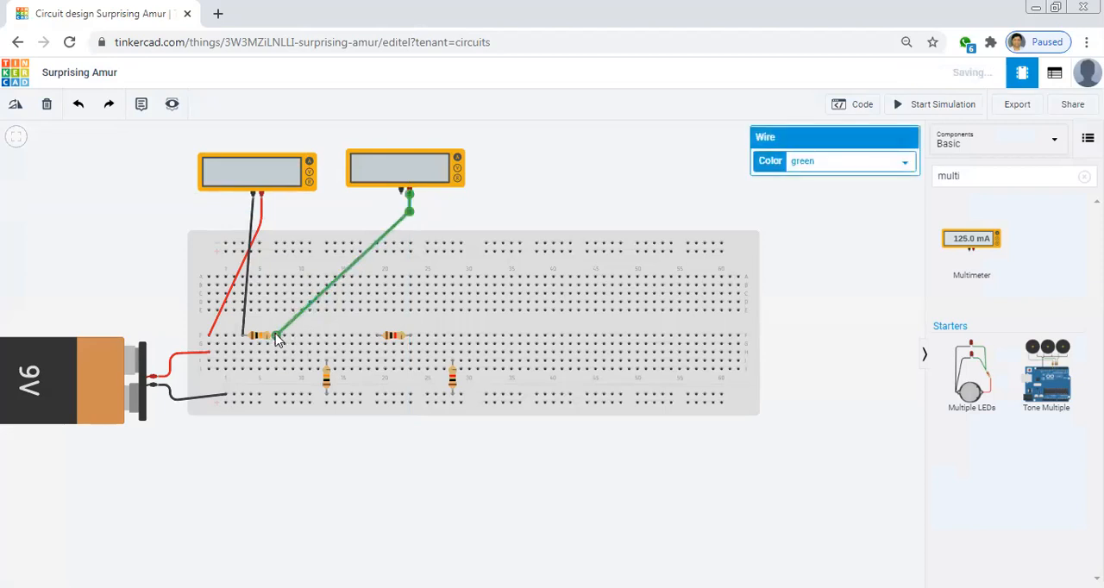
pyautogui.click(808, 163)
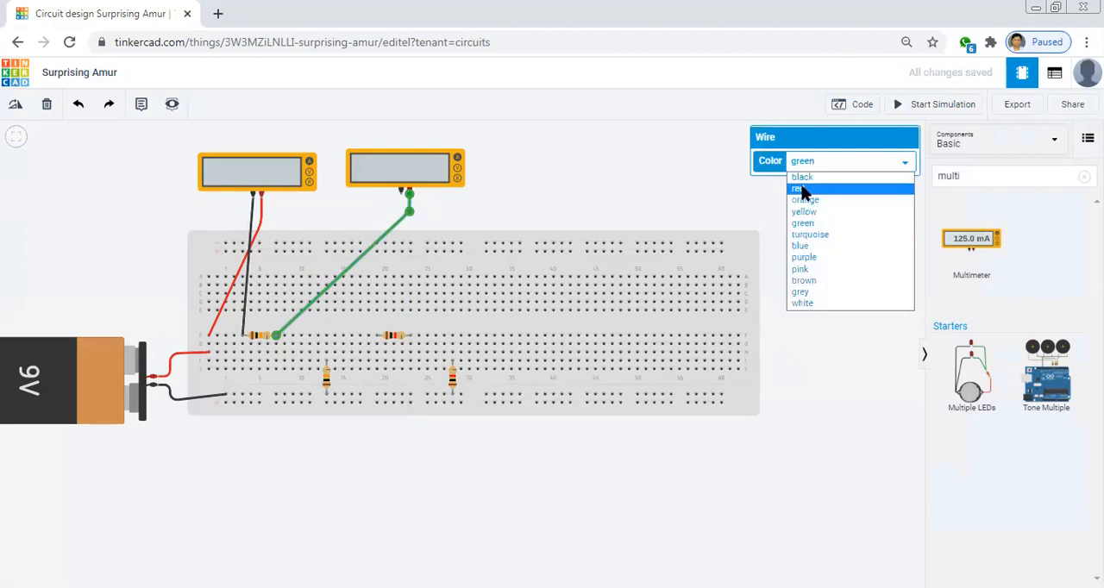
pyautogui.click(801, 191)
pyautogui.click(613, 173)
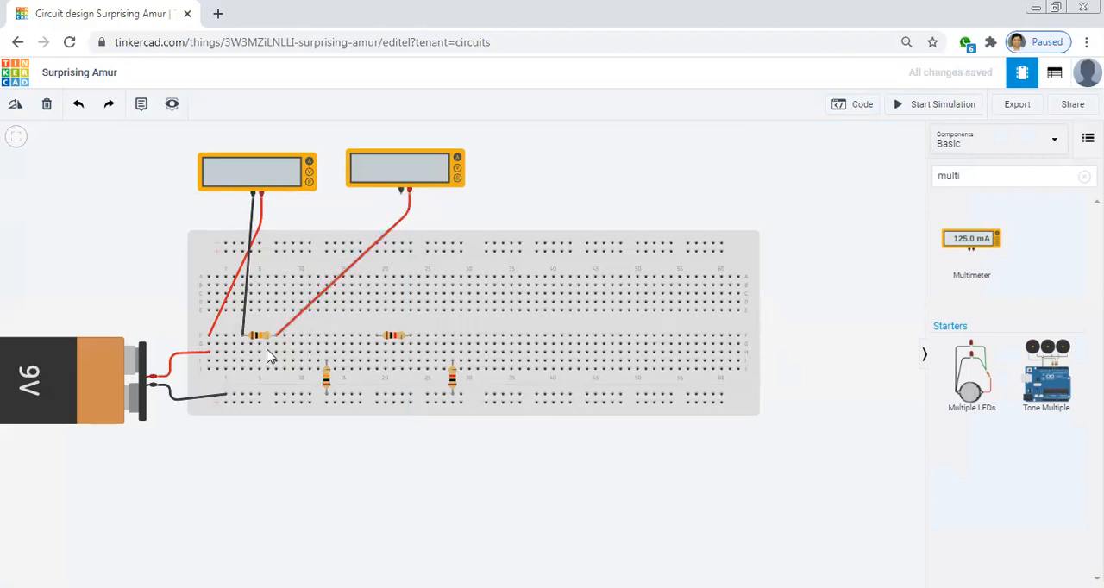
# Wire the second multimeter's negative terminal to the upper lead of the first vertical resistor and colour the wire black
pyautogui.click(401, 196)
pyautogui.click(343, 326)
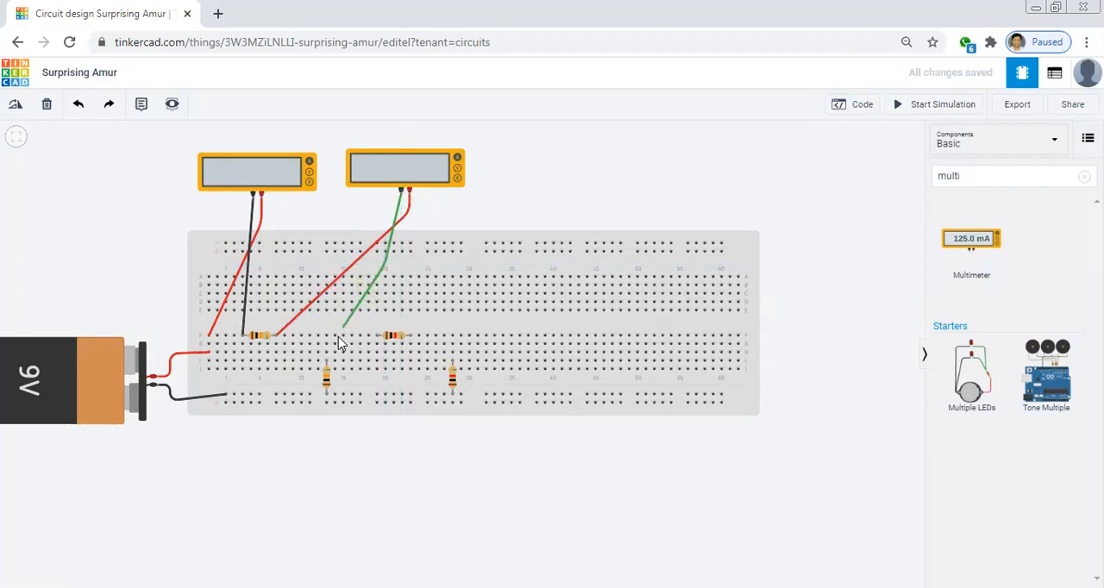
pyautogui.click(329, 362)
pyautogui.click(326, 363)
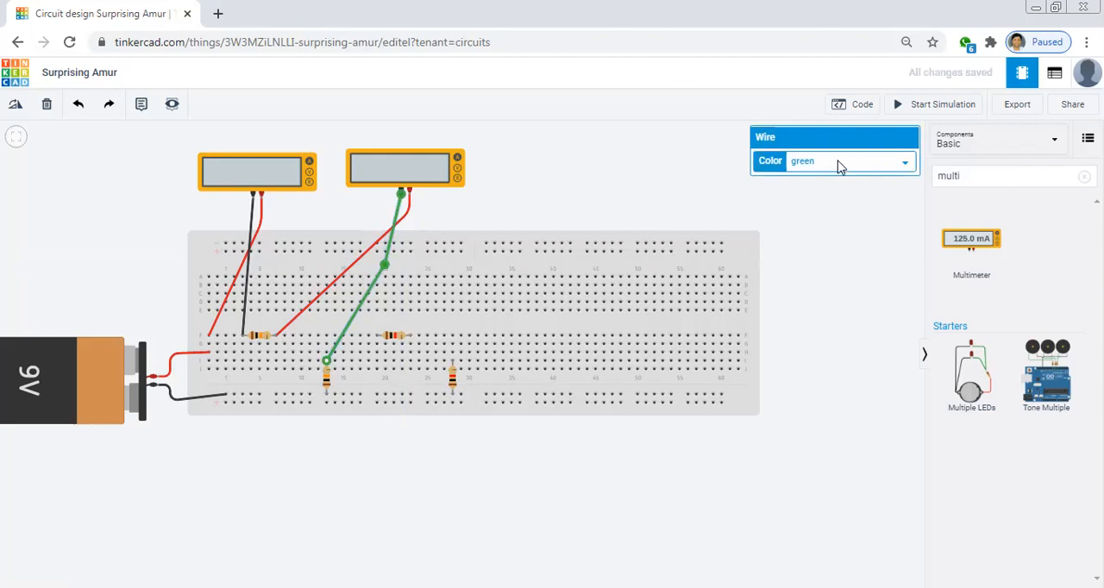
pyautogui.click(811, 167)
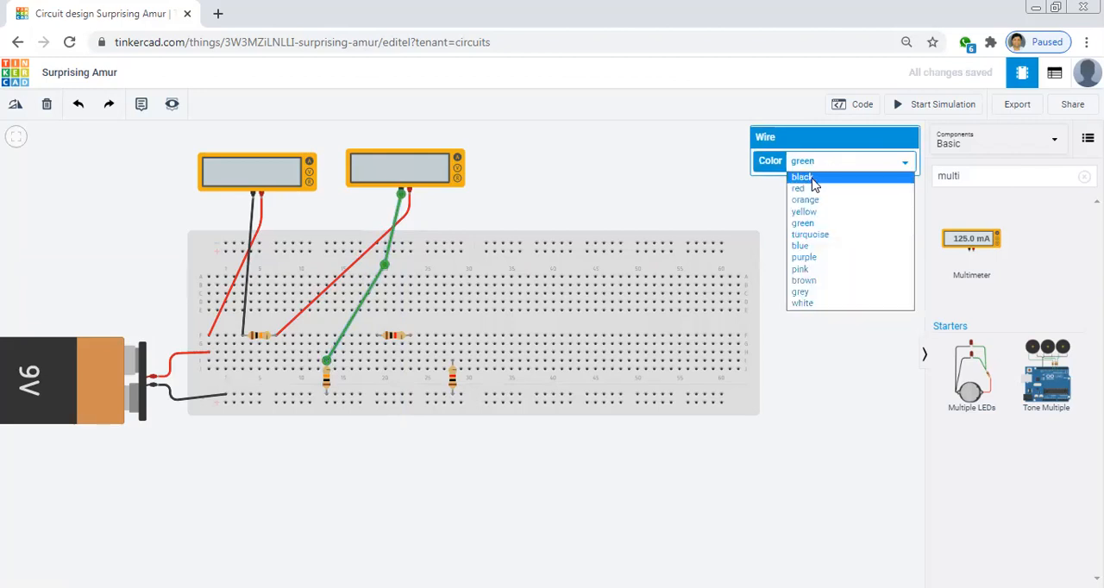
pyautogui.click(801, 177)
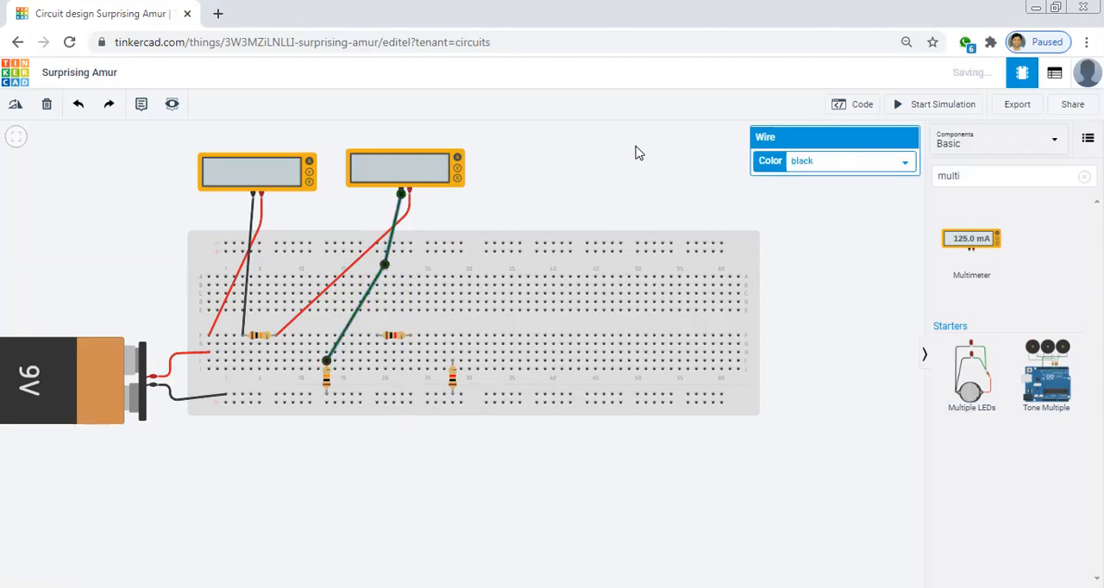
pyautogui.click(632, 164)
# Name the second multimeter 2
pyautogui.click(415, 170)
pyautogui.click(815, 167)
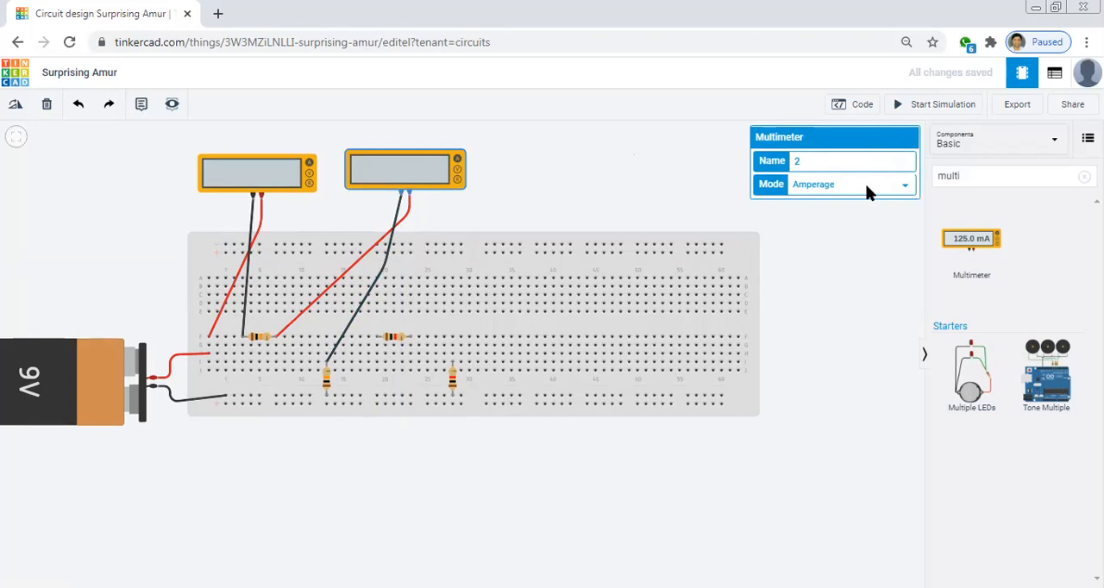
pyautogui.click(626, 158)
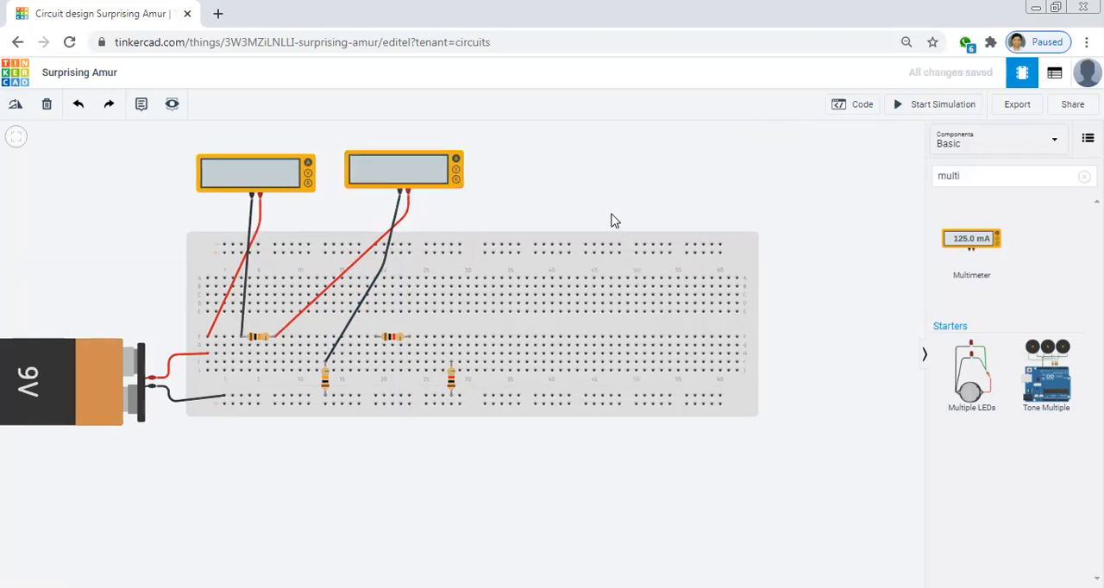
# Paste a third Amperage multimeter and place it beside the second, above breadboard columns 33 to 46
pyautogui.hotkey('ctrl', 'v')
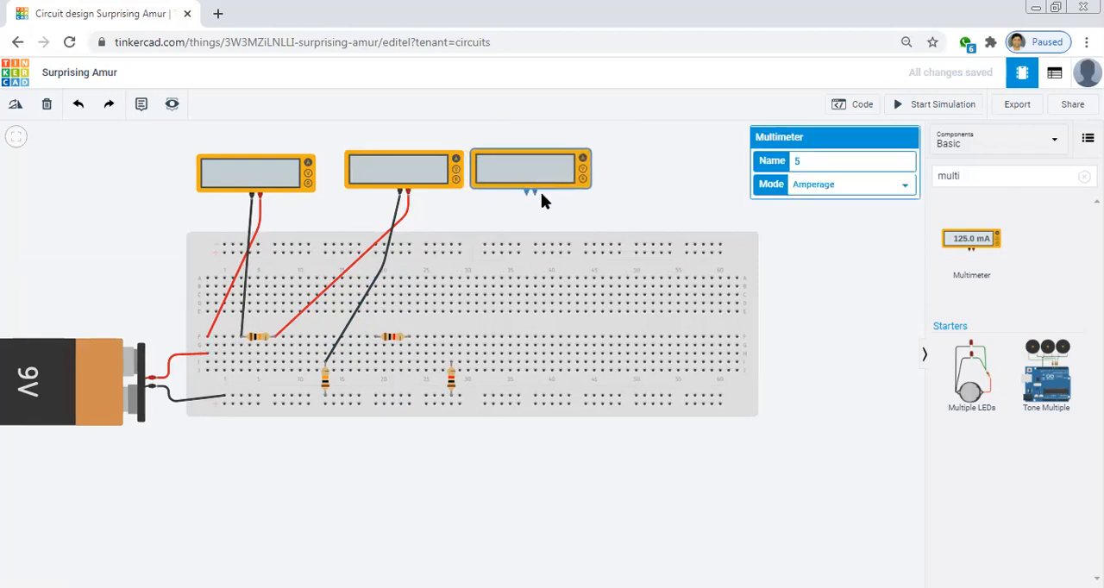
pyautogui.click(544, 192)
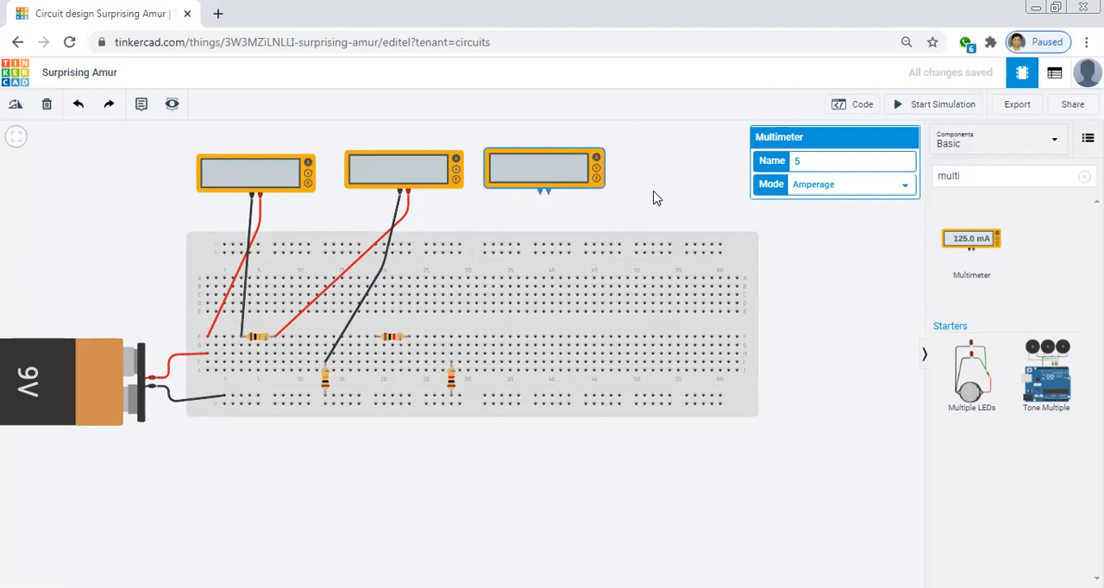
pyautogui.click(561, 203)
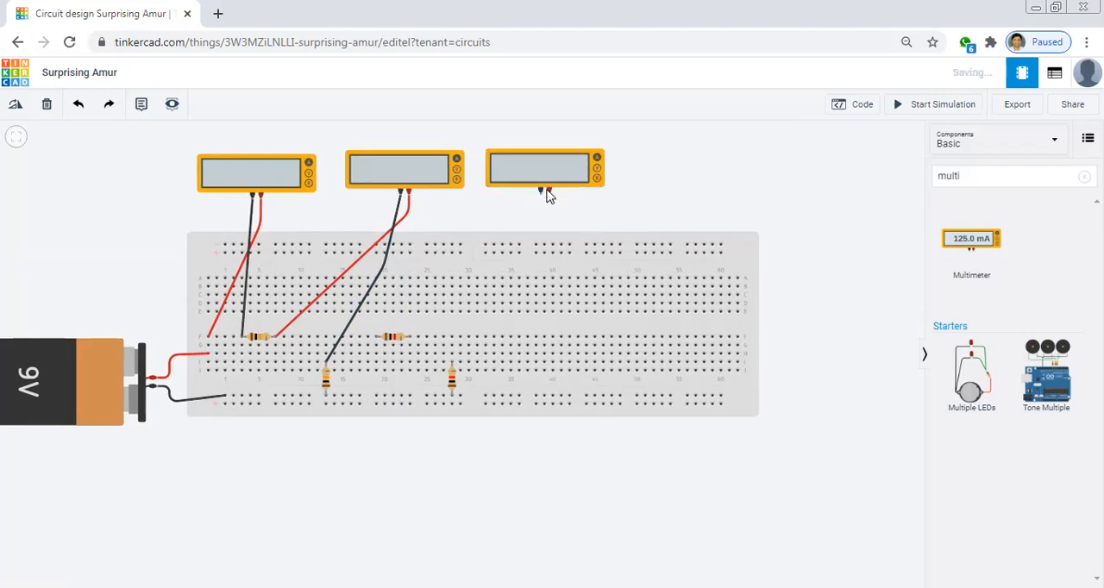
pyautogui.click(548, 193)
pyautogui.click(535, 246)
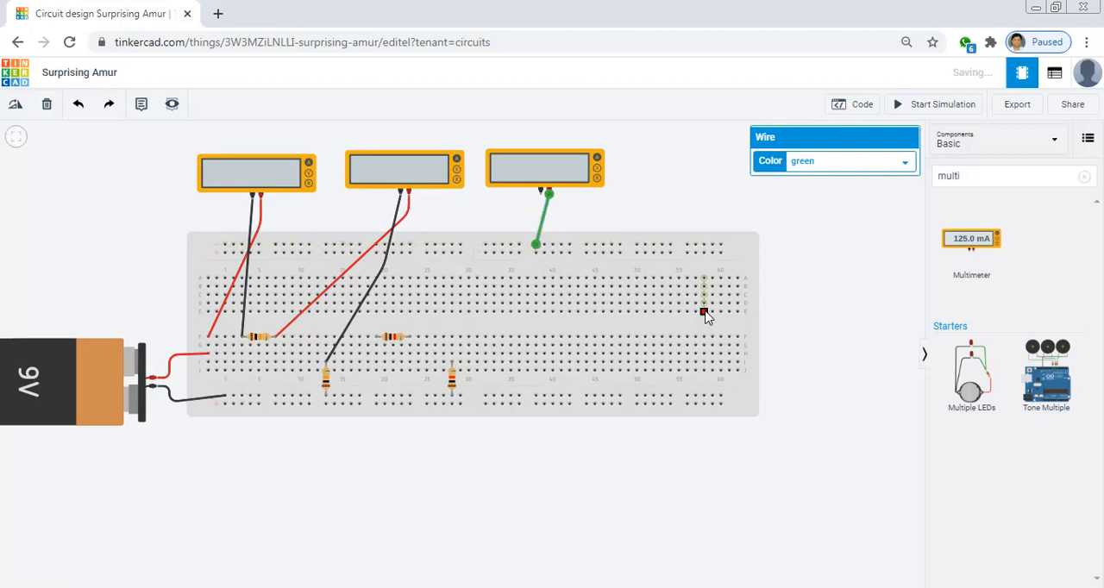
pyautogui.press('Delete')
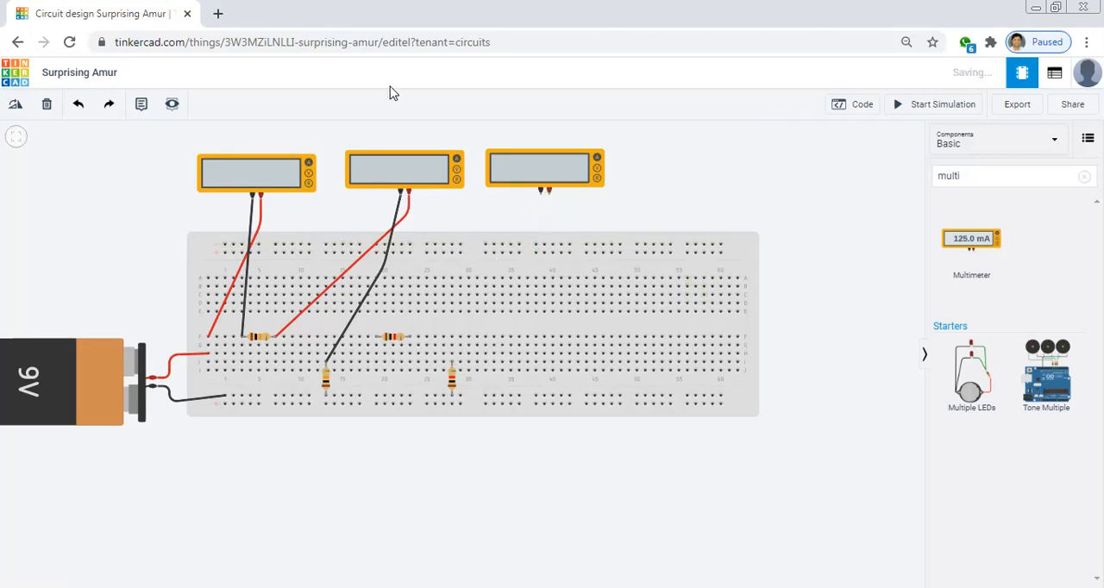
# Check the KCL circuit diagram and wire the third multimeter's positive terminal to row G, column 7, below the first horizontal resistor's far lead, in red
pyautogui.hotkey('alt', 'Tab')
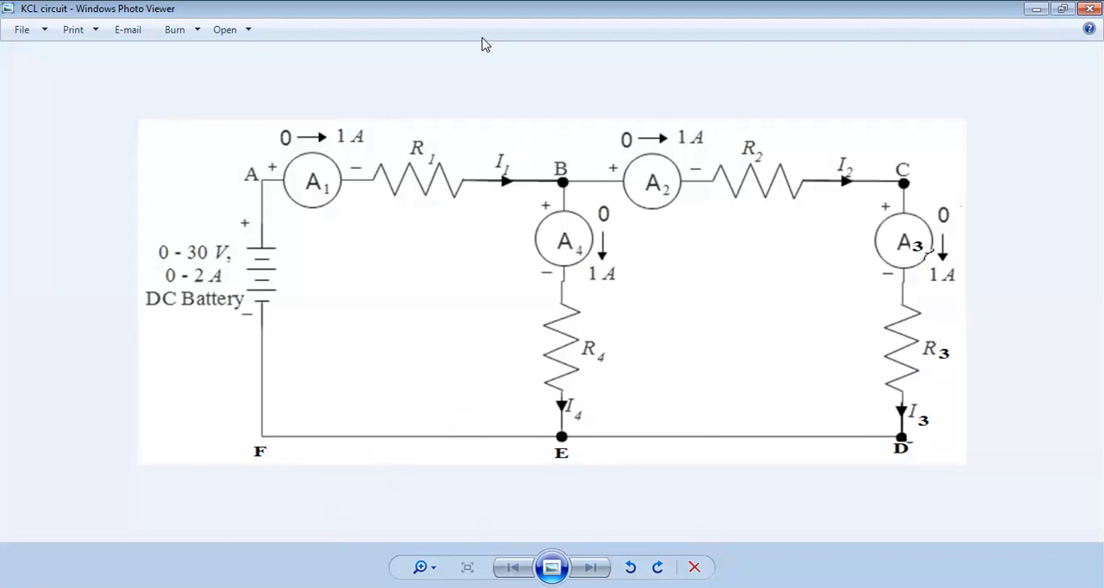
pyautogui.hotkey('alt', 'Tab')
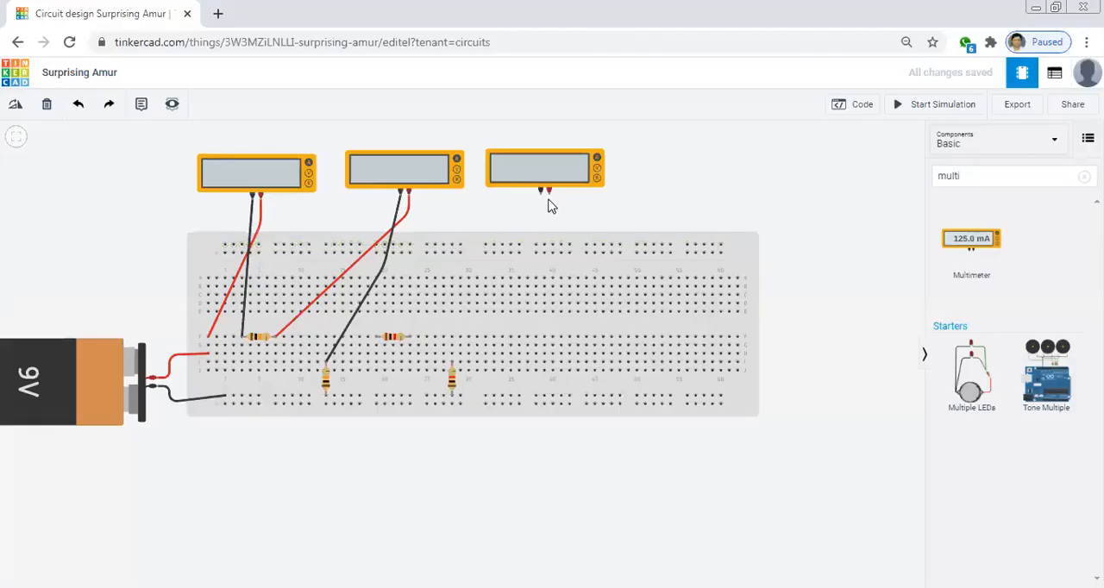
pyautogui.click(549, 198)
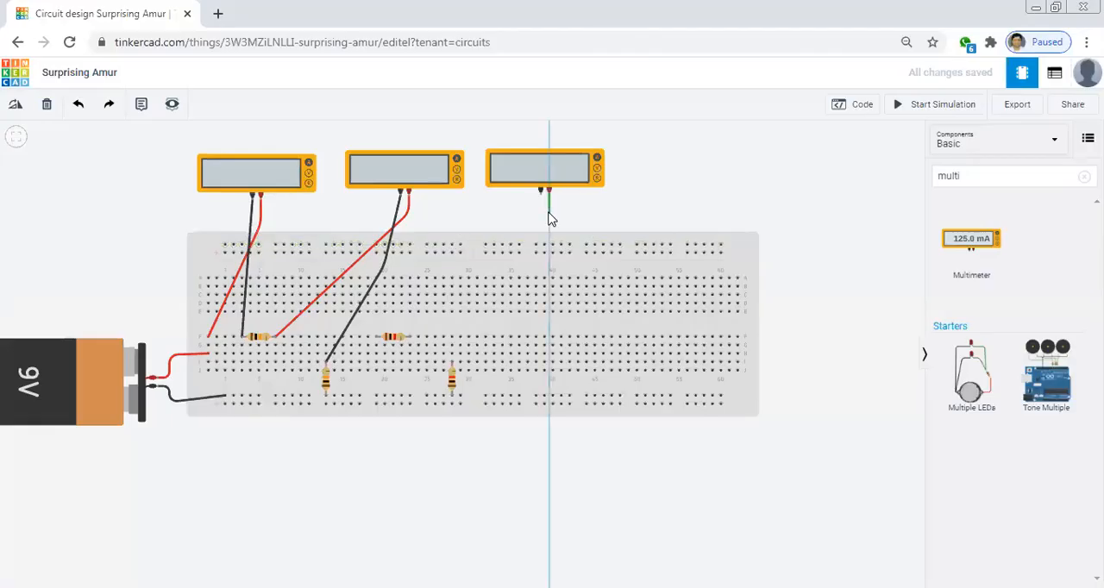
pyautogui.click(507, 238)
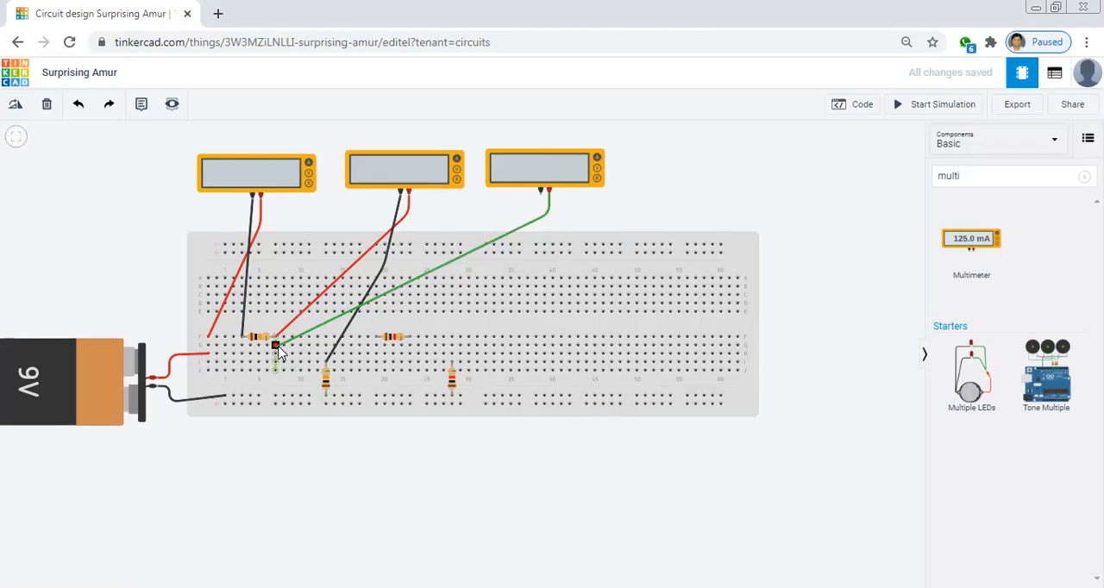
pyautogui.click(276, 345)
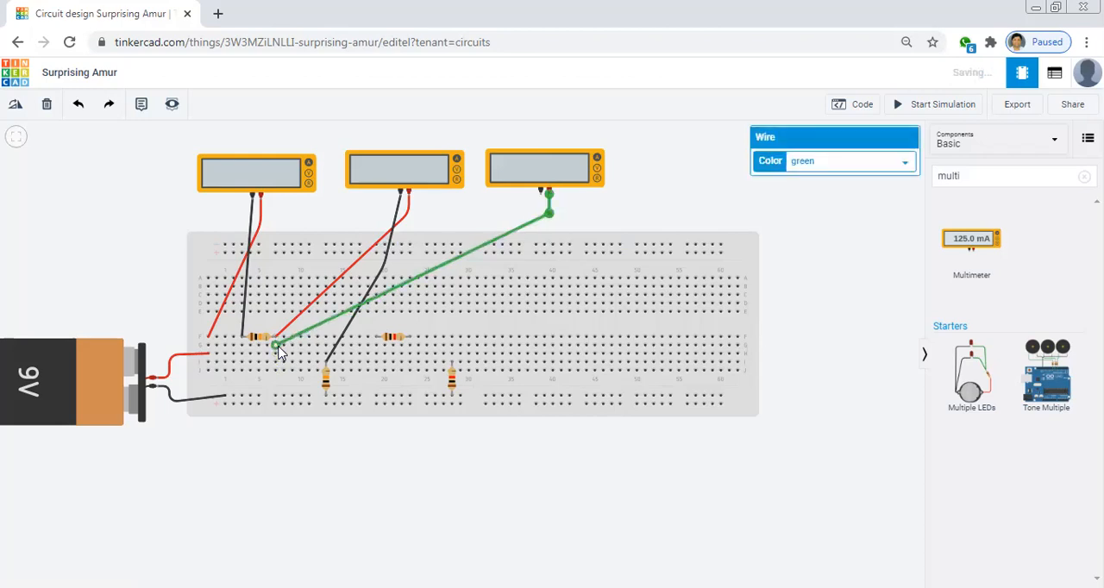
pyautogui.click(829, 162)
pyautogui.click(809, 192)
pyautogui.click(496, 199)
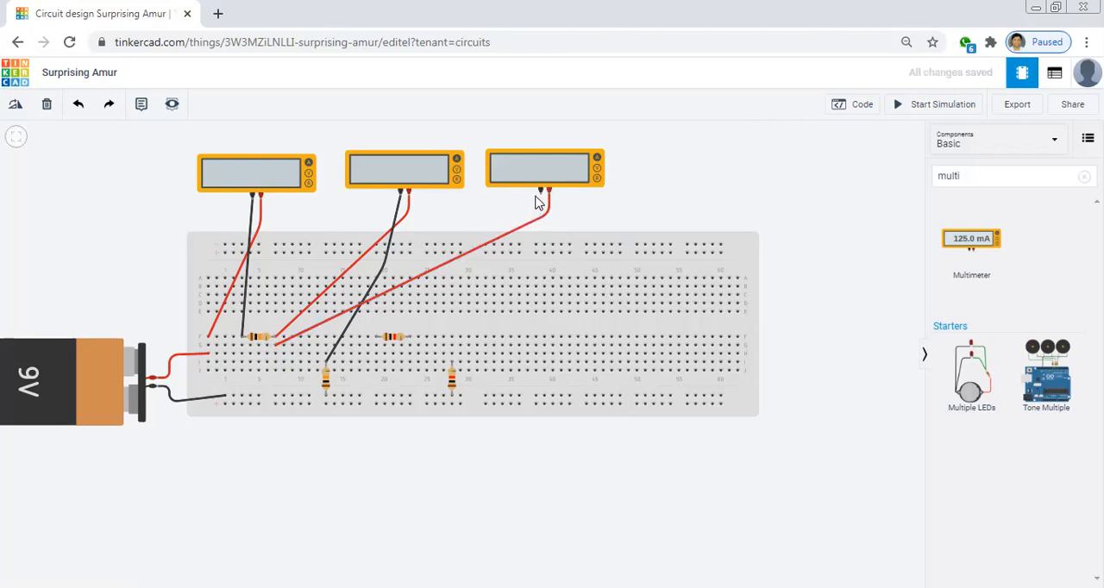
# Wire the third multimeter's negative terminal to the battery-side lead of the second horizontal resistor in row F and colour the wire black
pyautogui.click(540, 192)
pyautogui.click(485, 252)
pyautogui.moveTo(486, 252); pyautogui.dragTo(377, 336)
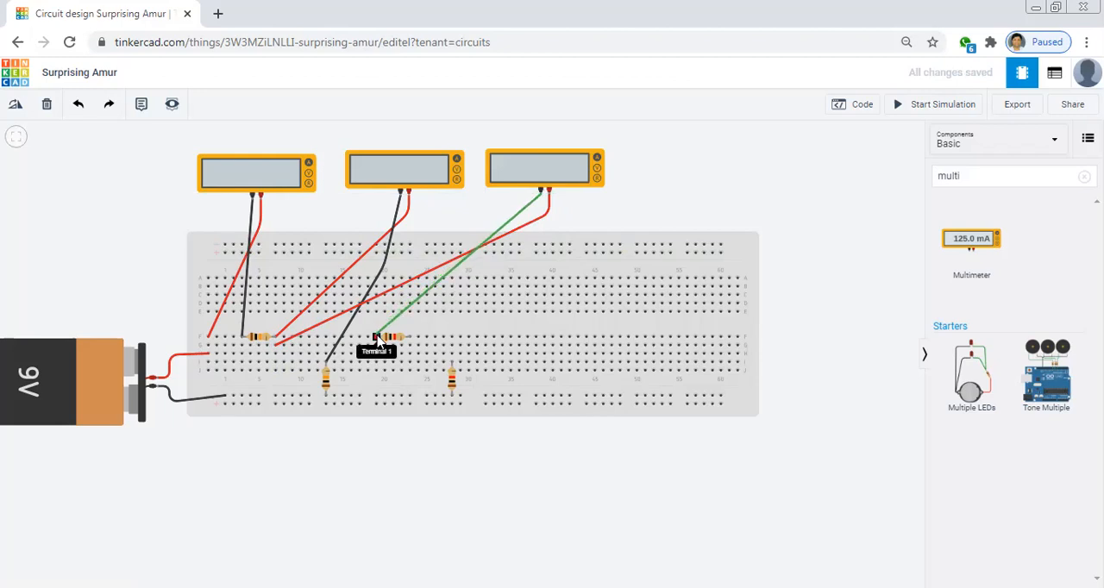
pyautogui.click(377, 338)
pyautogui.click(797, 163)
pyautogui.click(804, 178)
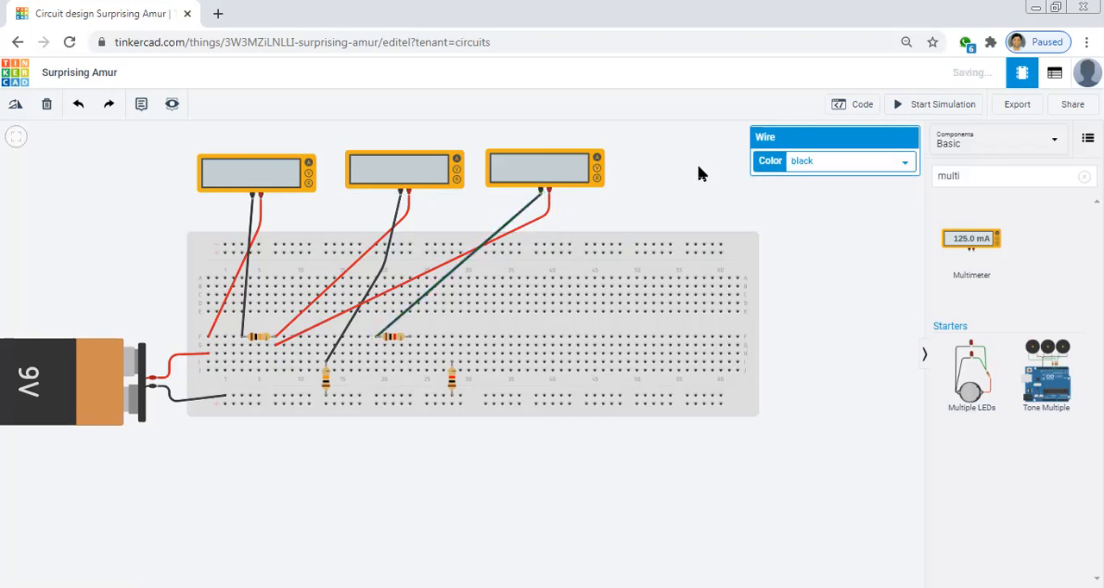
pyautogui.click(695, 165)
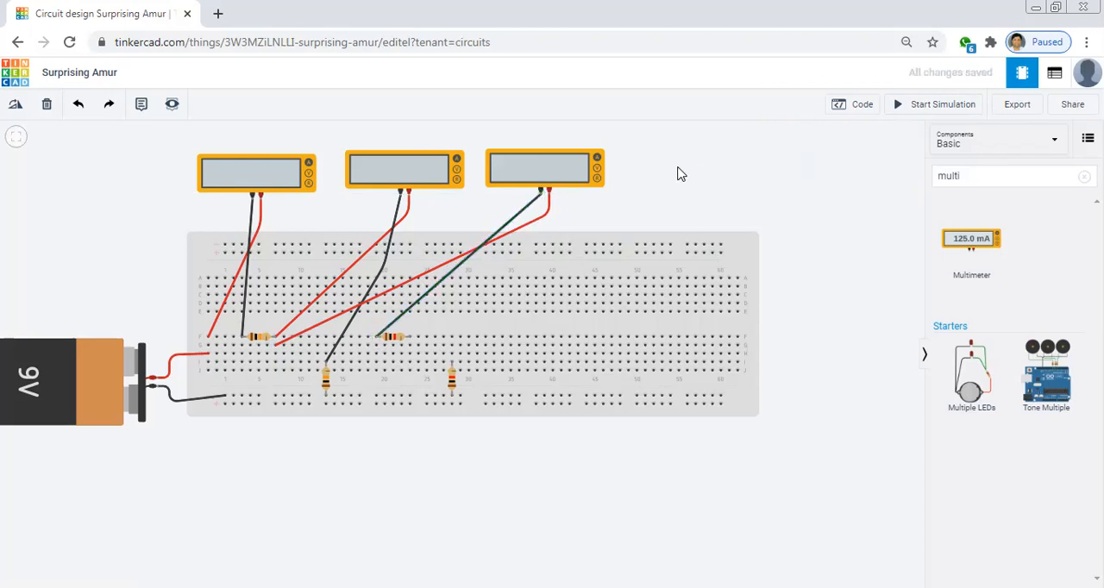
# Paste a fourth Amperage multimeter above breadboard columns 48 to 61 and nudge it down in line with the other three
pyautogui.hotkey('ctrl', 'v')
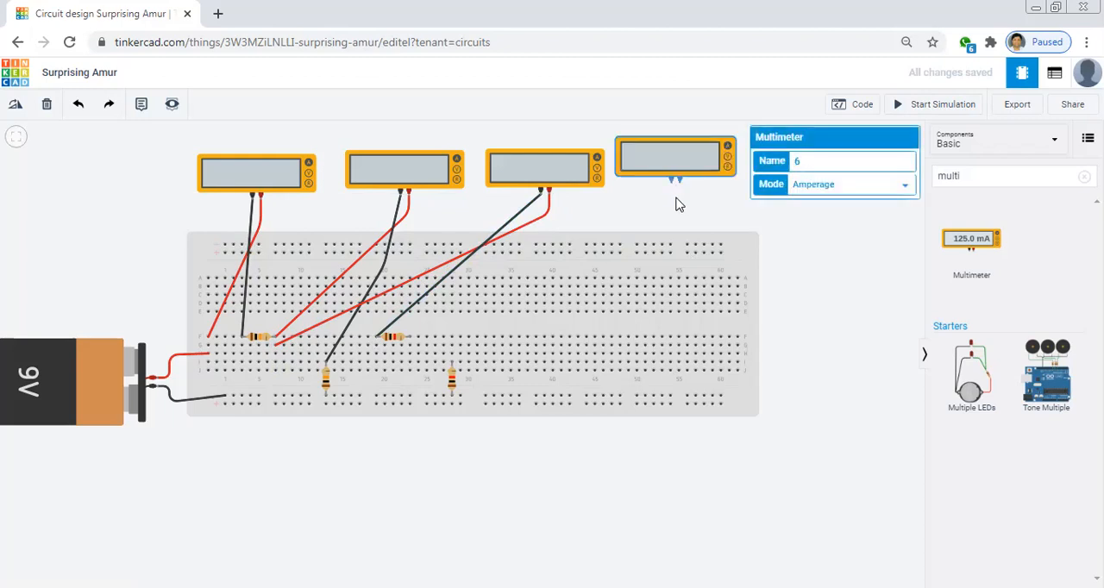
pyautogui.press('Down')
pyautogui.press('Down')
pyautogui.press('Down')
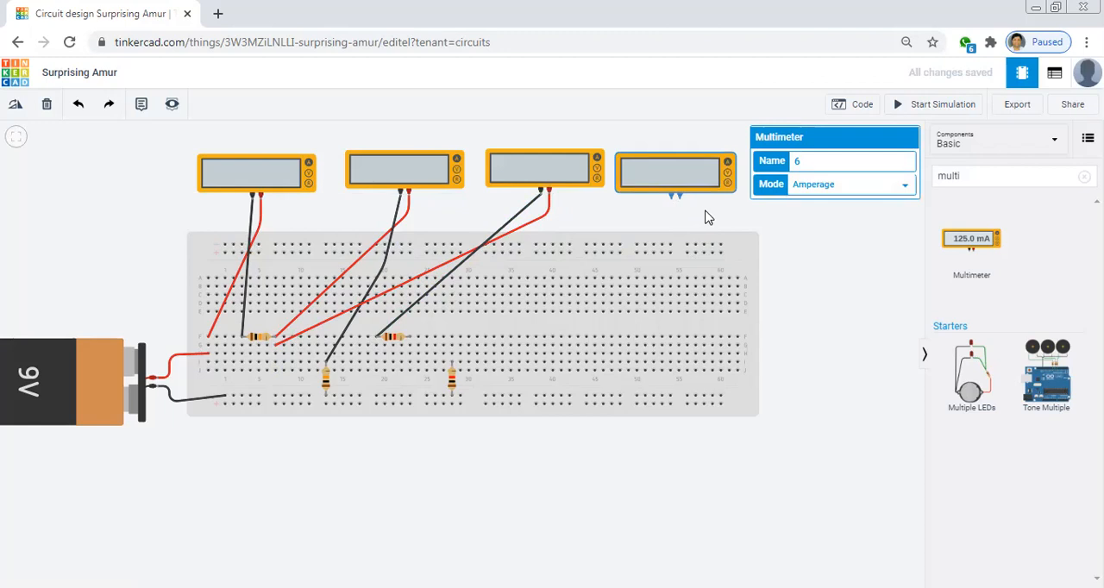
pyautogui.click(703, 205)
# Try naming the third multimeter 2 and the fourth multimeter 6
pyautogui.click(571, 172)
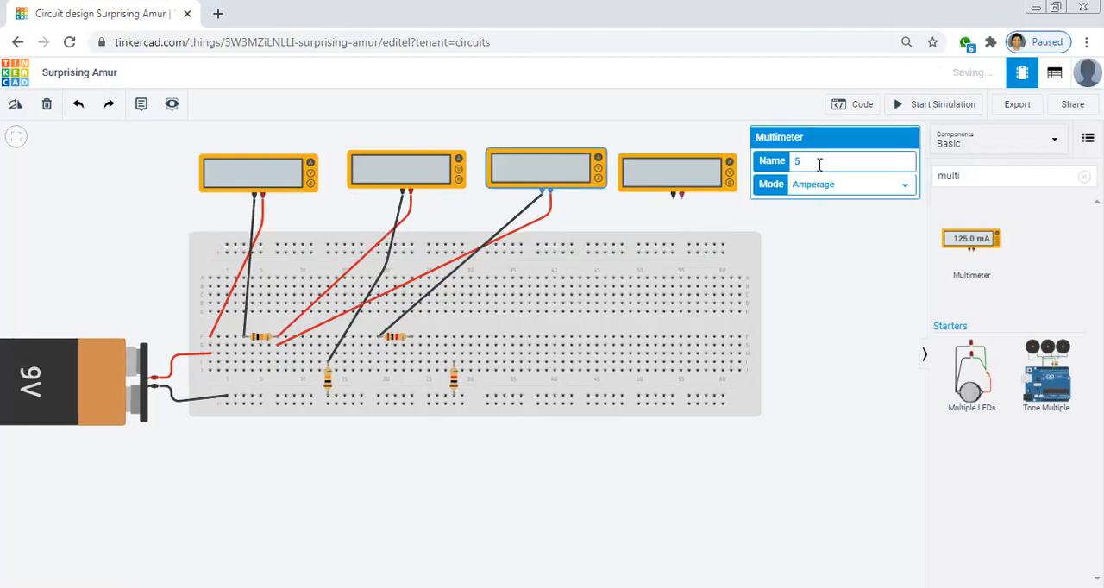
pyautogui.press('BackSpace')
pyautogui.write('2')
pyautogui.click(680, 181)
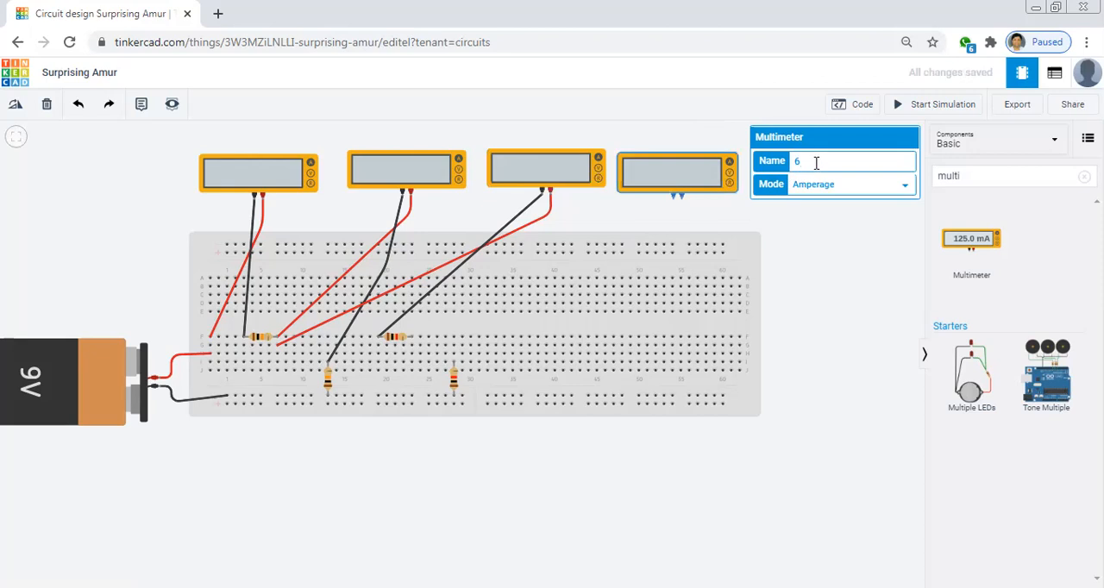
pyautogui.write('6')
pyautogui.click(697, 135)
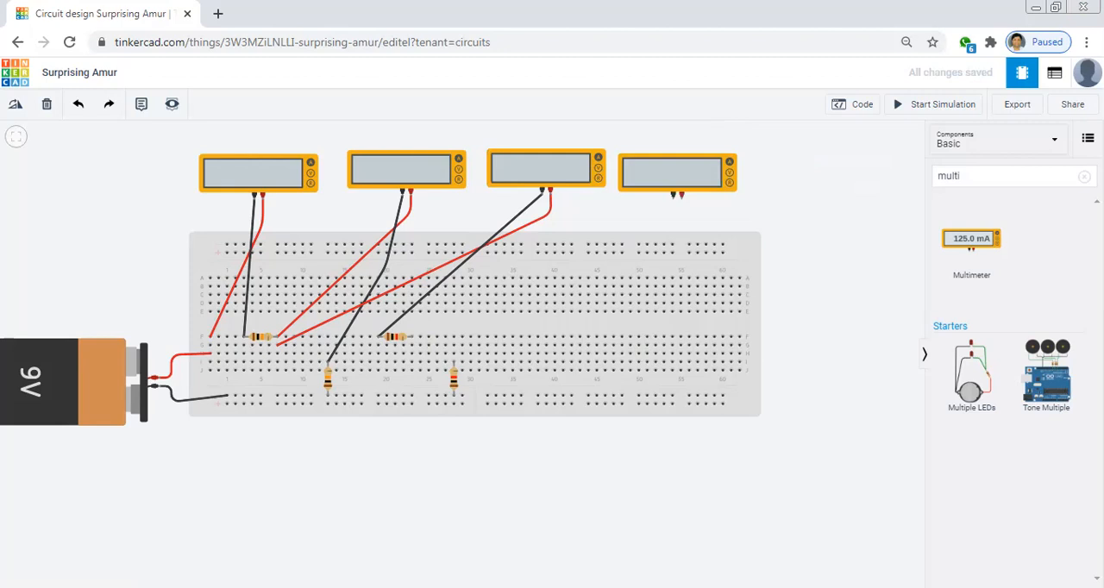
# Check the ammeter numbering in the KCL circuit diagram and name the fourth multimeter 4
pyautogui.hotkey('alt', 'Tab')
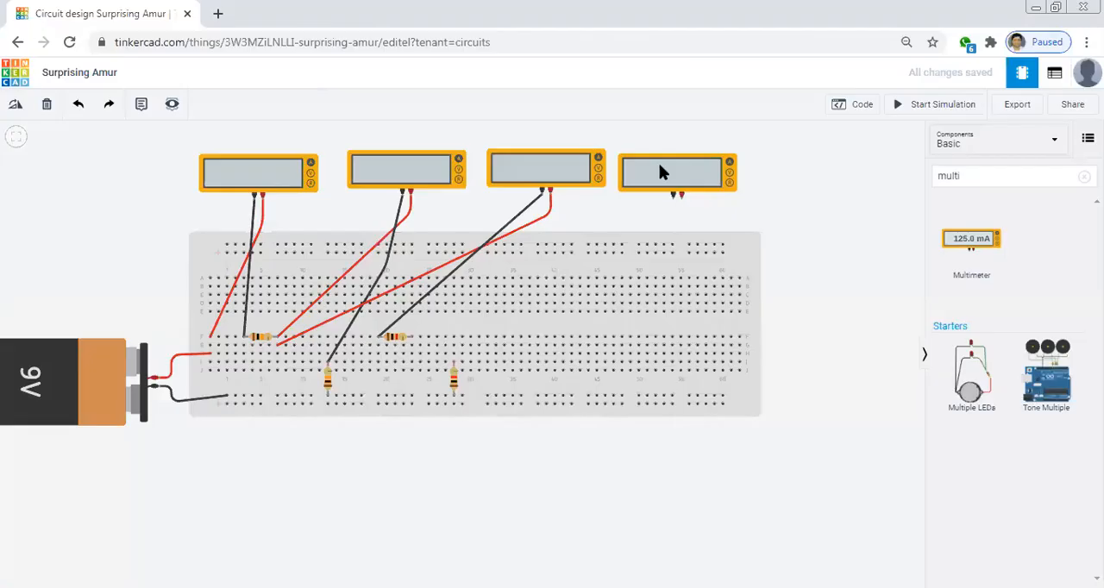
pyautogui.click(659, 164)
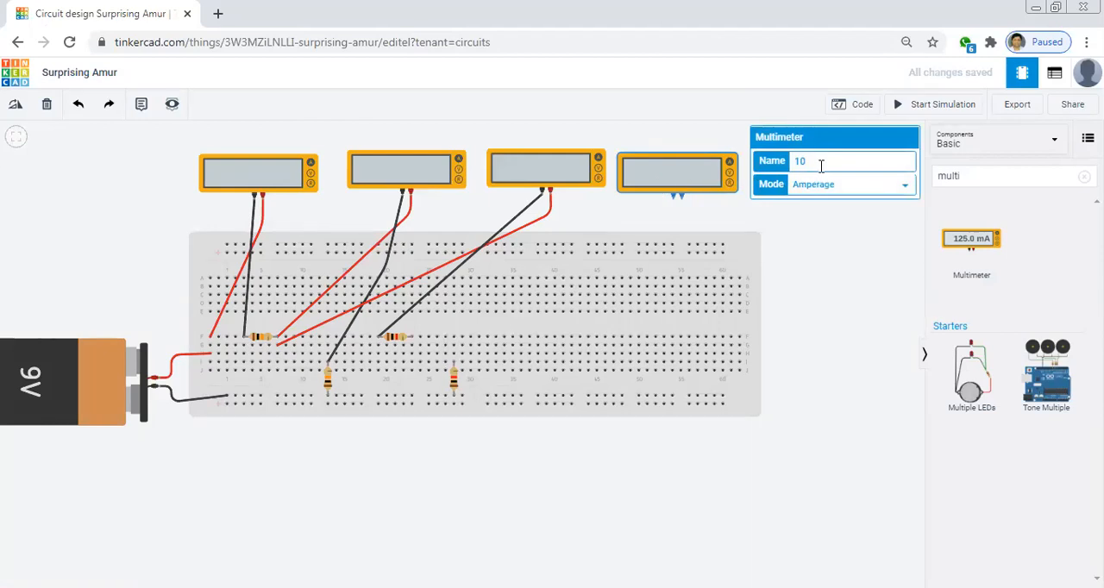
pyautogui.write('4')
pyautogui.click(680, 122)
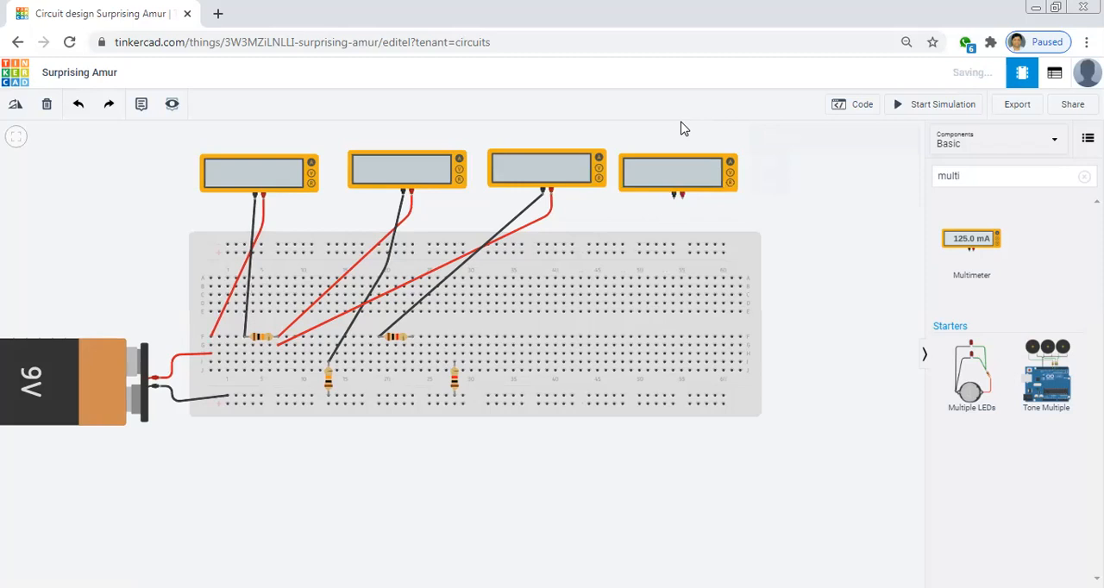
# Name the third multimeter 4 and check the fourth multimeter's name and mode
pyautogui.click(554, 168)
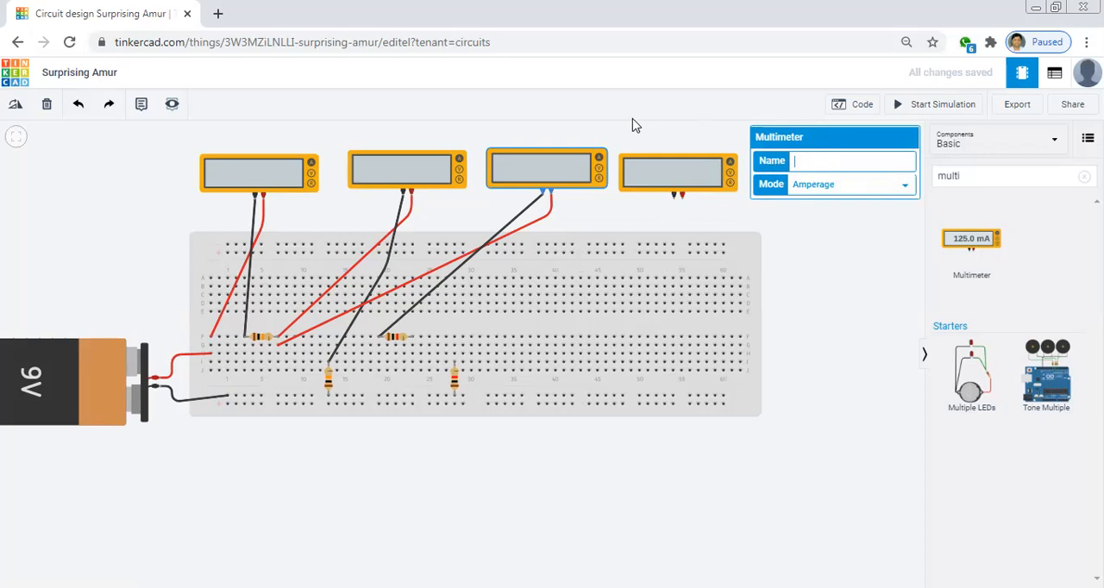
pyautogui.write('8')
pyautogui.click(605, 122)
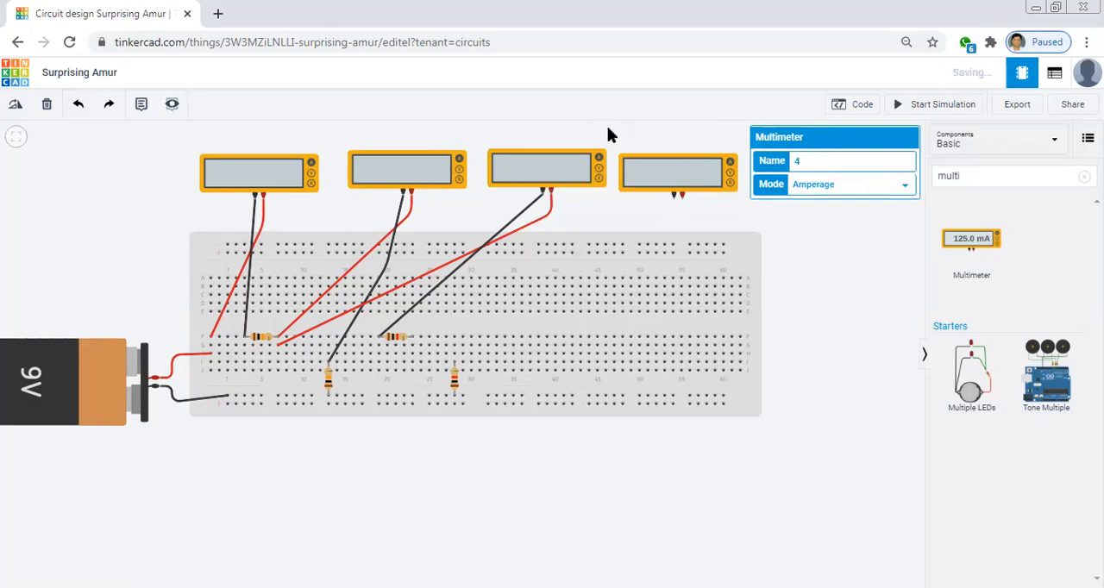
pyautogui.click(689, 179)
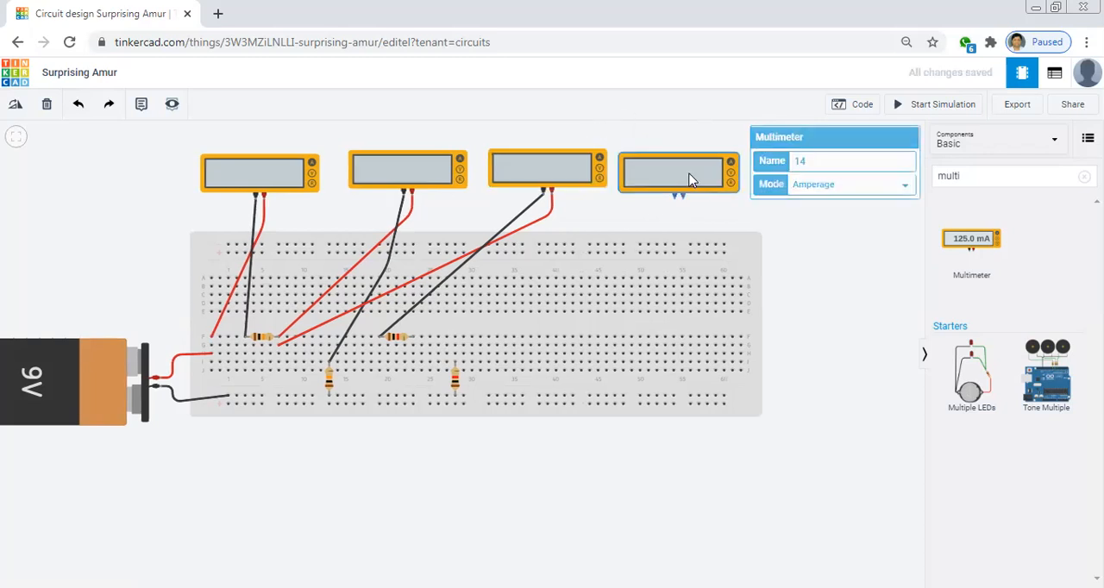
pyautogui.click(729, 209)
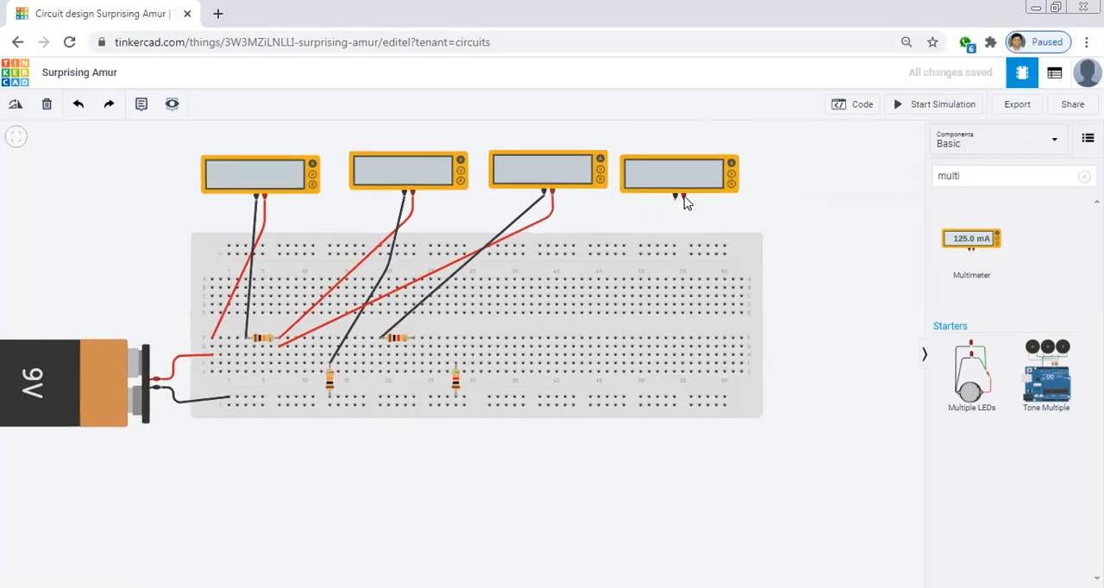
# Wire the fourth multimeter's positive terminal to the far lead of the second horizontal resistor in row F and colour the wire red
pyautogui.click(682, 199)
pyautogui.click(415, 341)
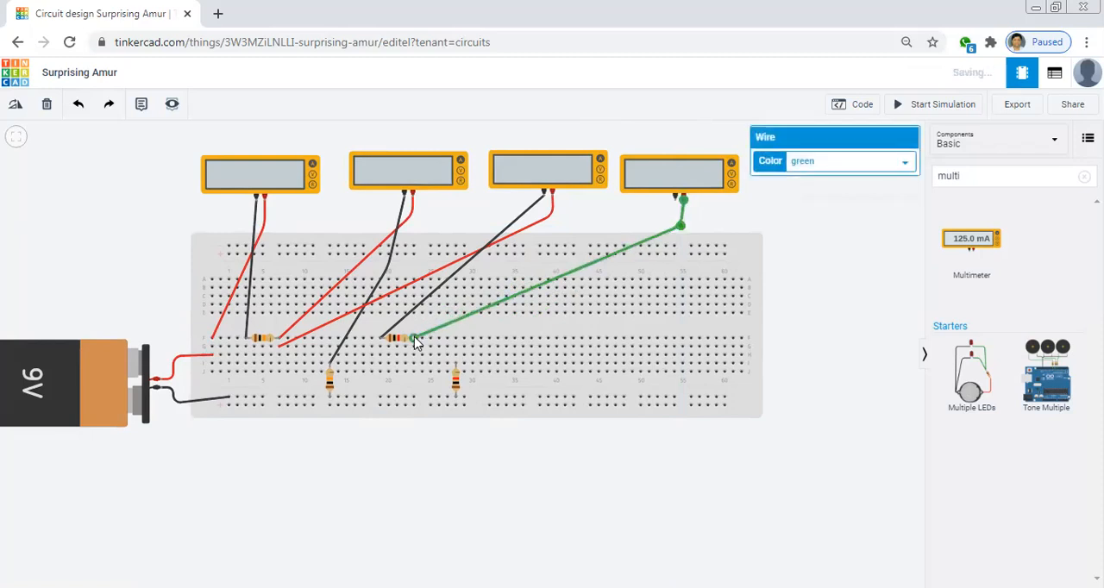
pyautogui.click(851, 163)
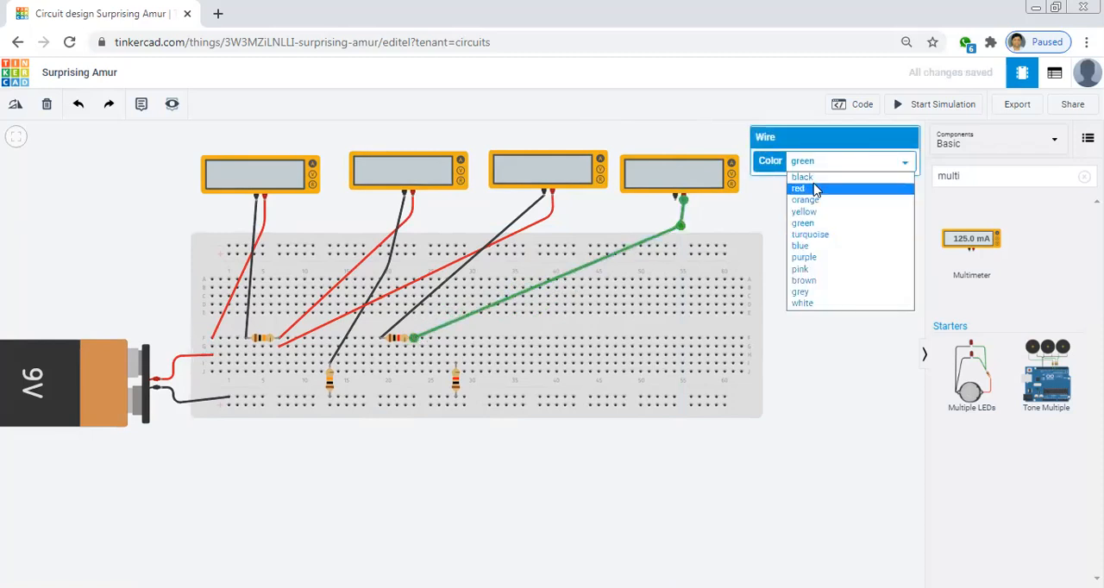
pyautogui.click(815, 189)
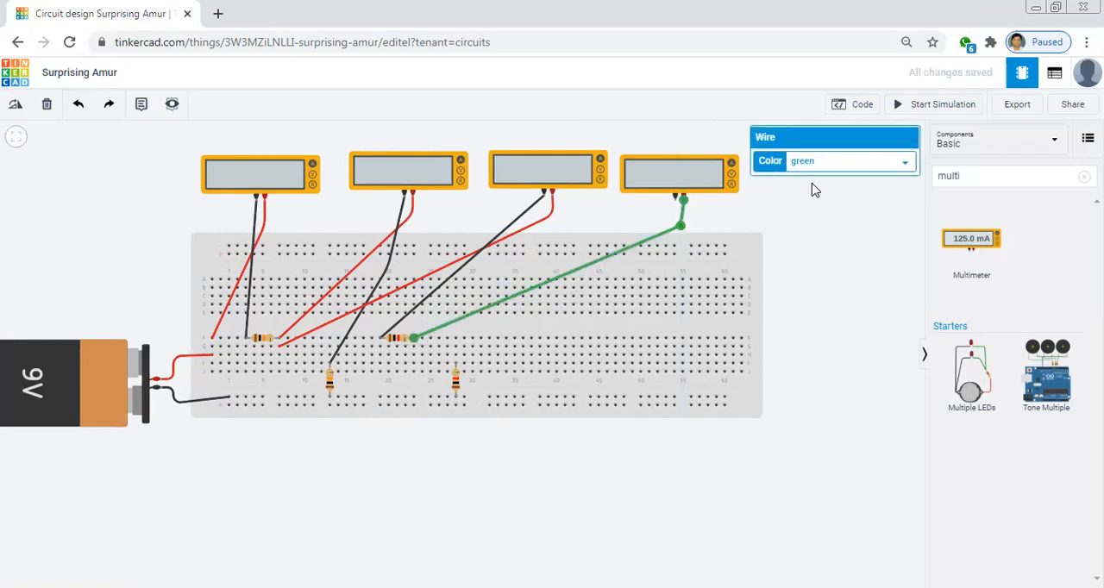
pyautogui.click(751, 213)
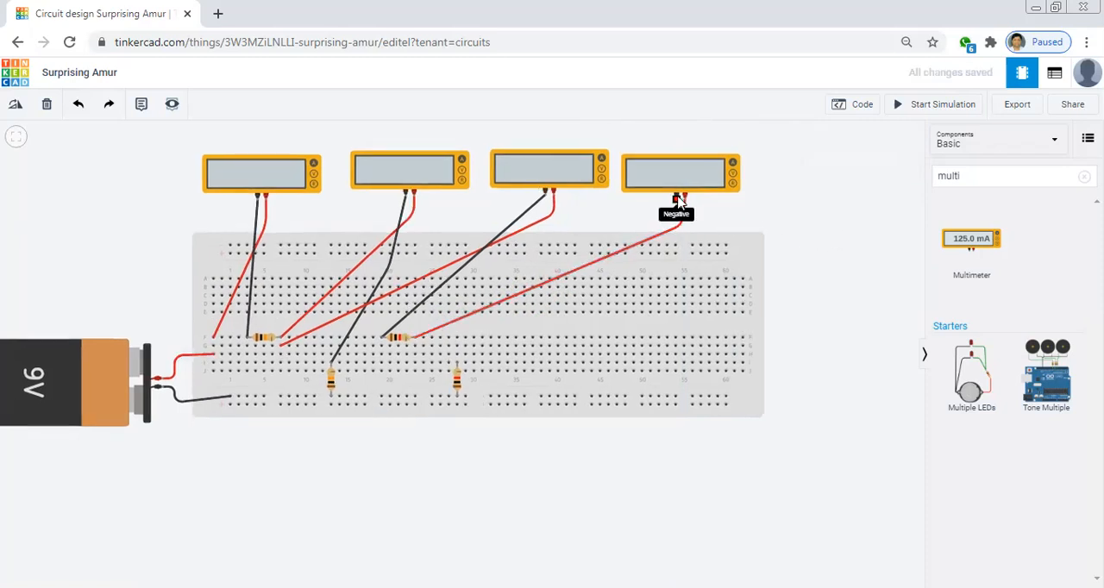
# Wire the fourth multimeter's negative terminal to the upper lead of the second vertical resistor and colour the wire black
pyautogui.click(678, 199)
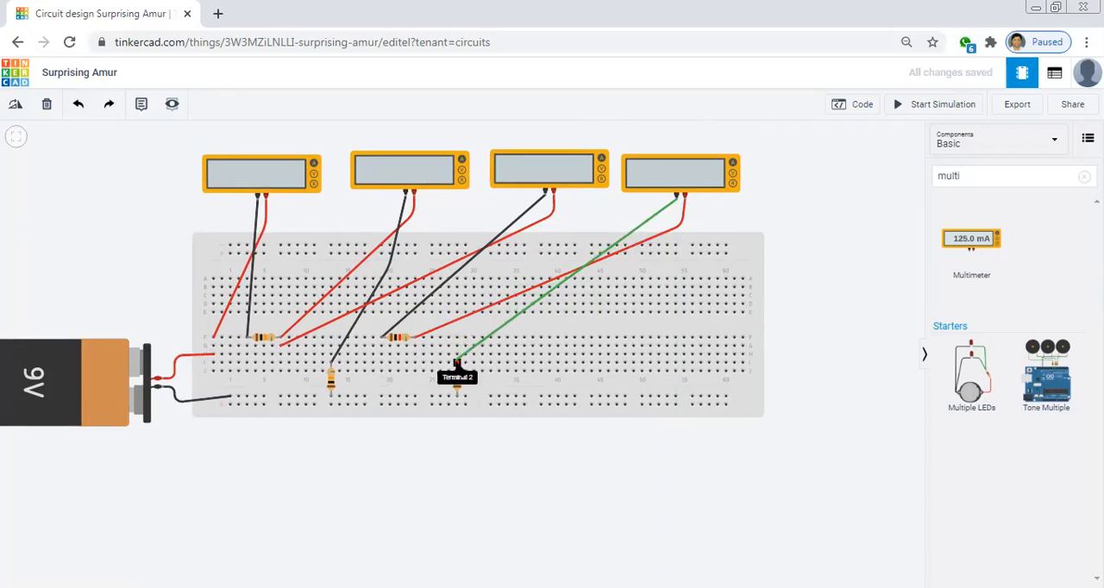
pyautogui.click(458, 362)
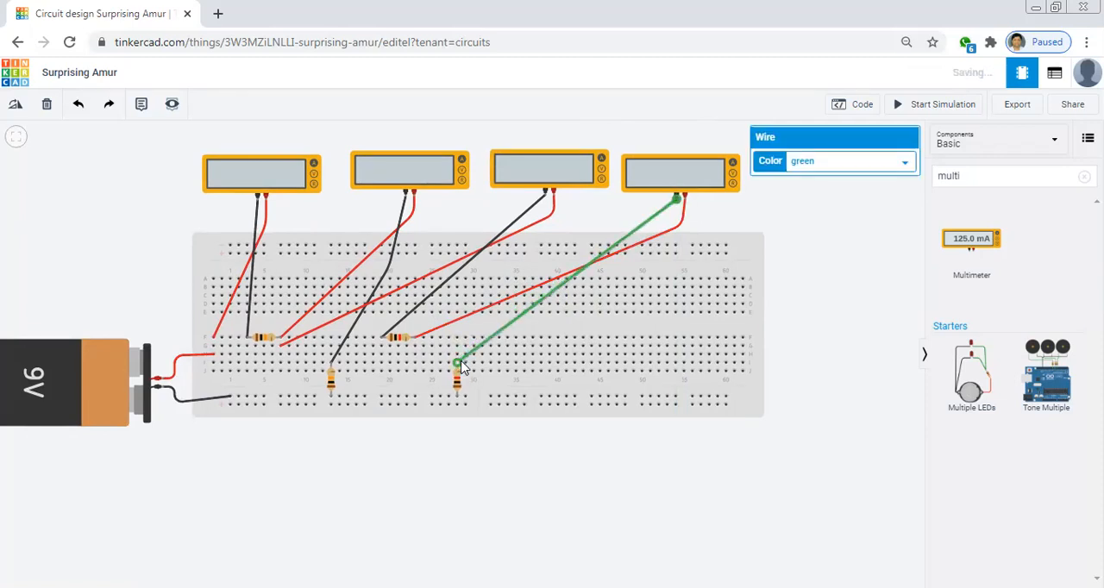
pyautogui.click(845, 164)
pyautogui.click(823, 178)
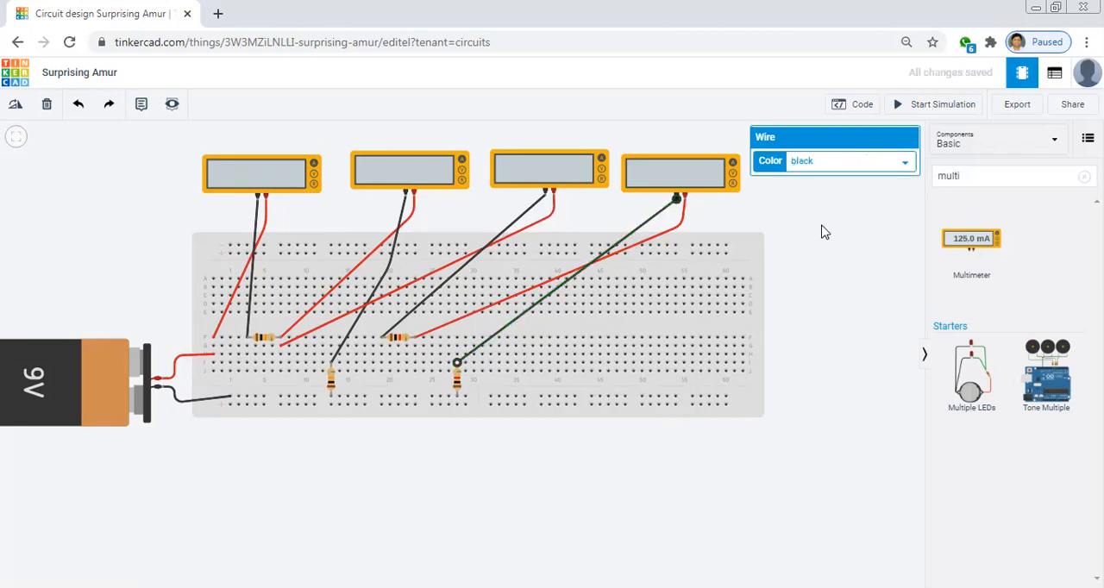
pyautogui.click(715, 435)
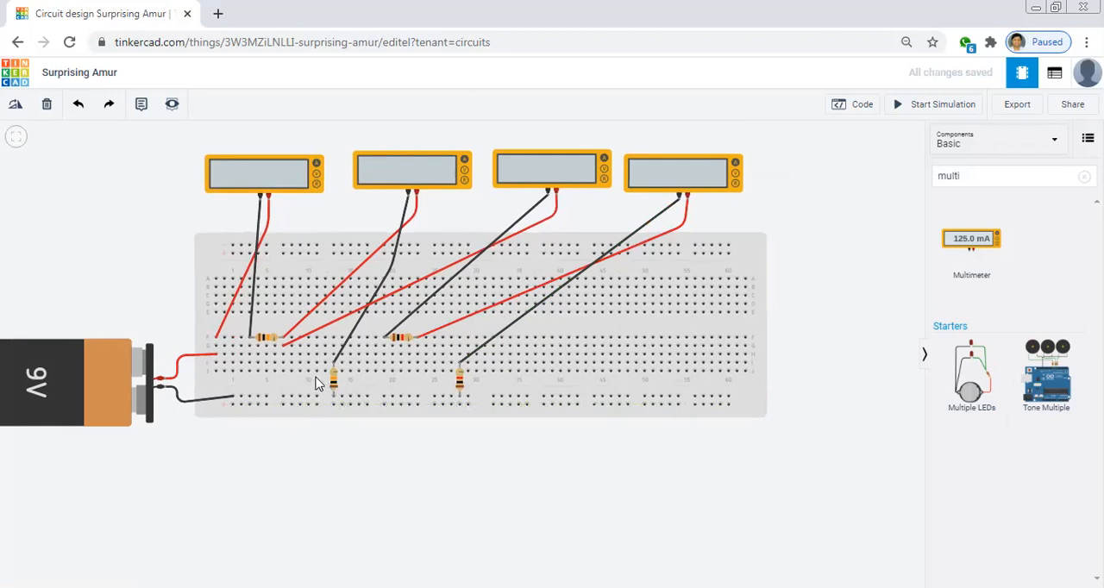
# Run the simulation to read the four ammeters and bring up the KCL circuit diagram for comparison
pyautogui.click(921, 110)
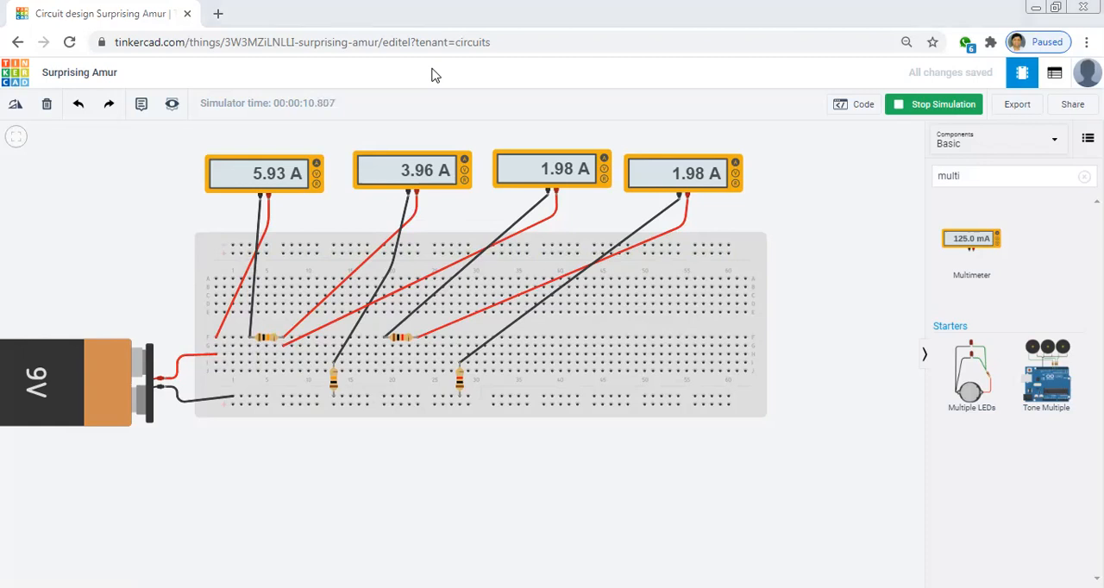
pyautogui.hotkey('alt', 'Tab')
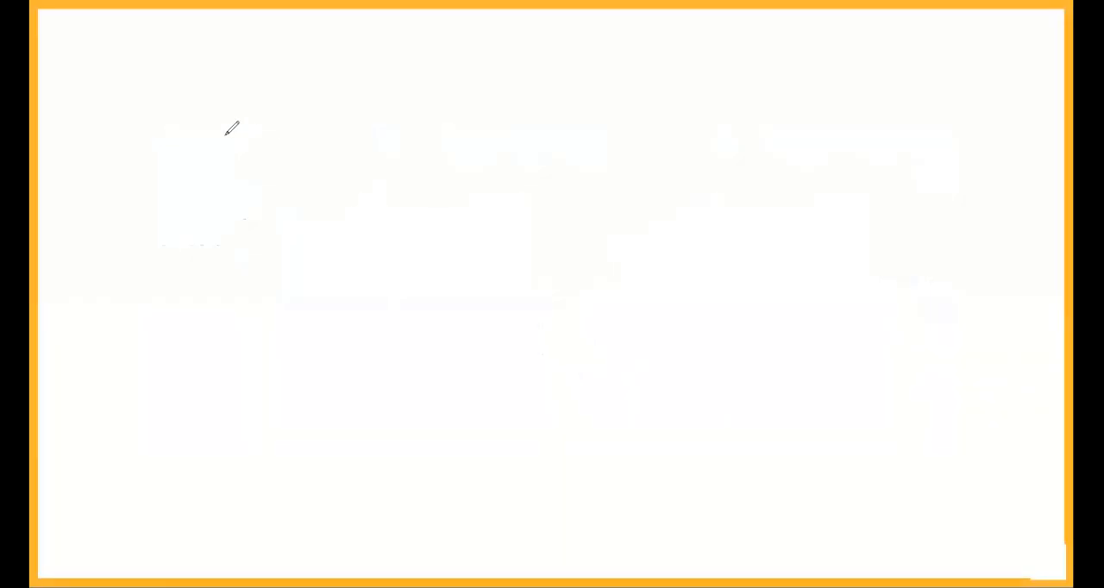
# Sketch the two-loop circuit on a blank whiteboard with a battery, two horizontal resistors and two vertical branch resistors
pyautogui.moveTo(226, 137)
pyautogui.mouseDown()
pyautogui.moveTo(442, 136)
pyautogui.moveTo(441, 226)
pyautogui.moveTo(421, 295)
pyautogui.mouseUp()
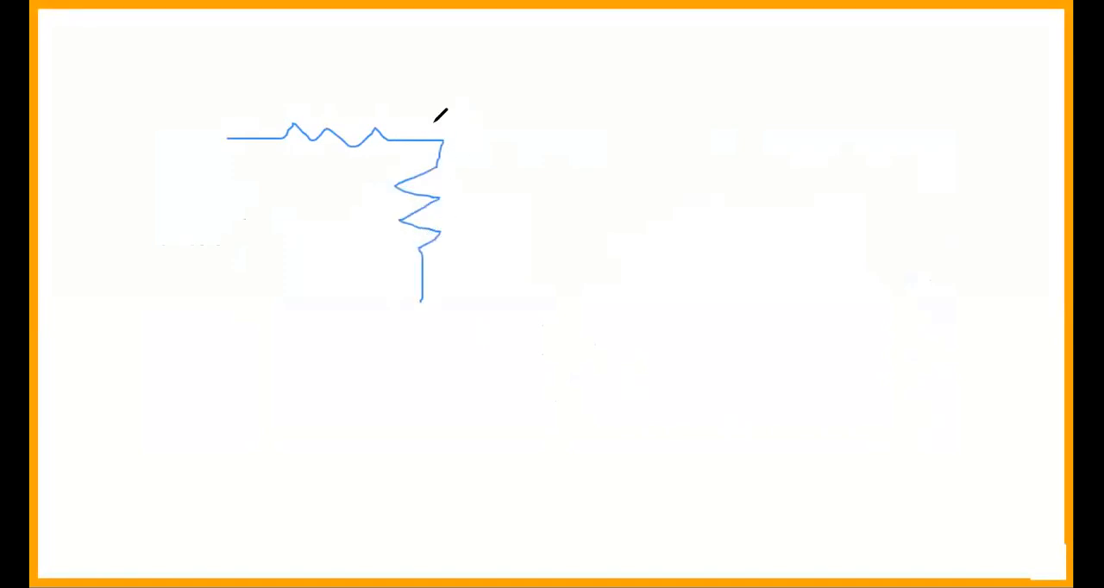
pyautogui.moveTo(441, 138)
pyautogui.mouseDown()
pyautogui.moveTo(542, 121)
pyautogui.moveTo(663, 131)
pyautogui.moveTo(662, 154)
pyautogui.moveTo(630, 196)
pyautogui.moveTo(657, 285)
pyautogui.mouseUp()
pyautogui.moveTo(169, 300); pyautogui.dragTo(667, 273)
pyautogui.moveTo(209, 143)
pyautogui.mouseDown()
pyautogui.moveTo(240, 142)
pyautogui.moveTo(190, 185)
pyautogui.moveTo(238, 200)
pyautogui.moveTo(203, 217)
pyautogui.mouseUp()
pyautogui.moveTo(144, 238)
pyautogui.mouseDown()
pyautogui.moveTo(226, 239)
pyautogui.moveTo(205, 245)
pyautogui.moveTo(171, 300)
pyautogui.mouseUp()
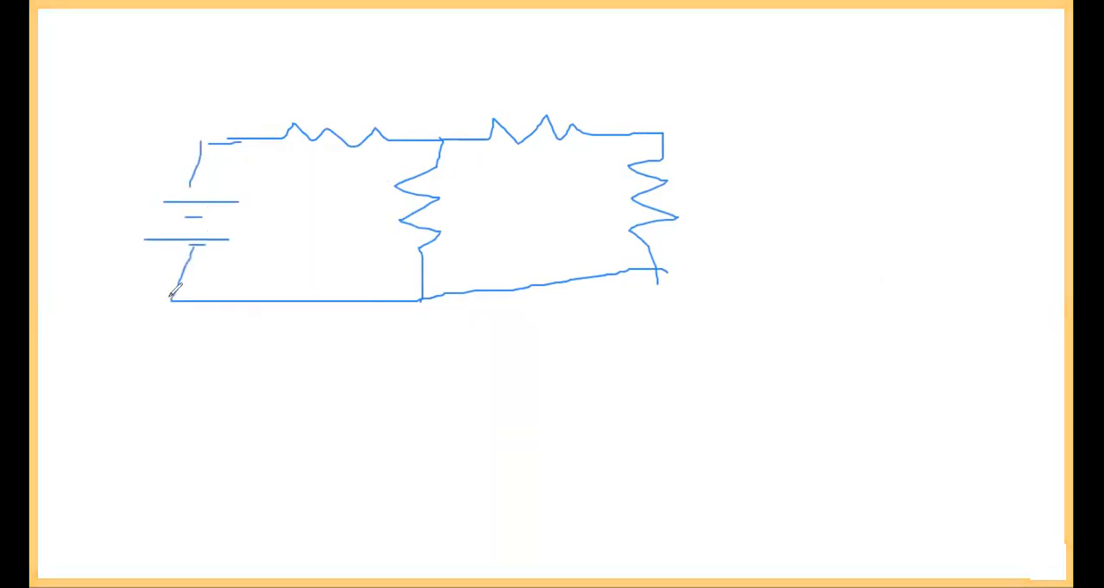
# Mark the battery with a V-shaped stroke and label the sketched resistors R1, R2, R3 and R4
pyautogui.moveTo(124, 174)
pyautogui.mouseDown()
pyautogui.moveTo(142, 200)
pyautogui.moveTo(191, 168)
pyautogui.mouseUp()
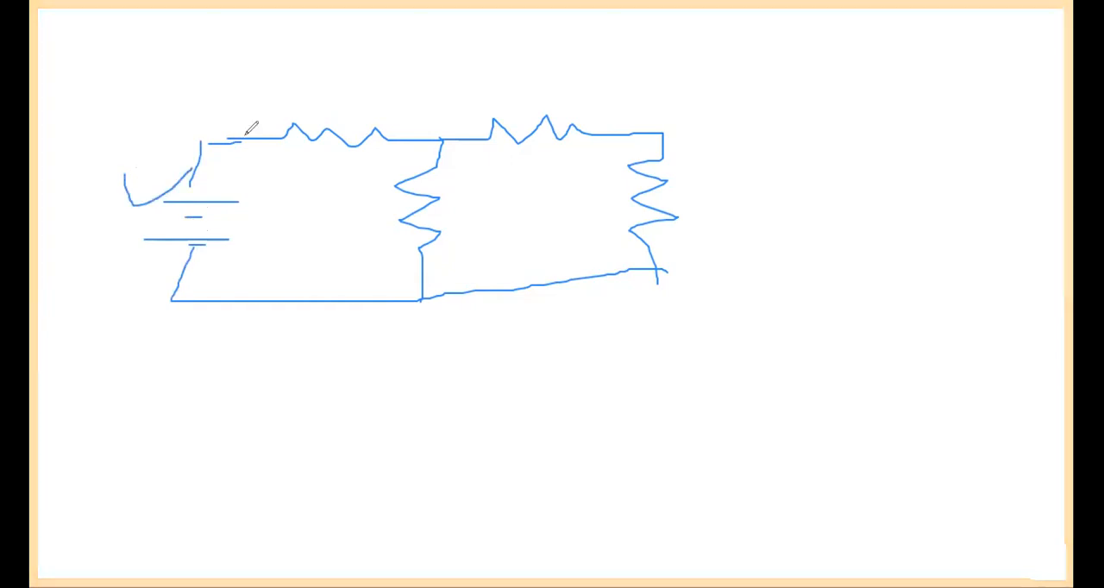
pyautogui.moveTo(305, 94)
pyautogui.mouseDown()
pyautogui.moveTo(295, 109)
pyautogui.moveTo(303, 92)
pyautogui.moveTo(312, 121)
pyautogui.moveTo(333, 121)
pyautogui.mouseUp()
pyautogui.moveTo(516, 86)
pyautogui.mouseDown()
pyautogui.moveTo(514, 119)
pyautogui.moveTo(516, 100)
pyautogui.moveTo(545, 117)
pyautogui.moveTo(567, 102)
pyautogui.moveTo(595, 113)
pyautogui.mouseUp()
pyautogui.moveTo(704, 169)
pyautogui.mouseDown()
pyautogui.moveTo(704, 222)
pyautogui.moveTo(717, 181)
pyautogui.moveTo(748, 215)
pyautogui.moveTo(724, 231)
pyautogui.mouseUp()
pyautogui.moveTo(465, 216)
pyautogui.mouseDown()
pyautogui.moveTo(463, 240)
pyautogui.moveTo(472, 221)
pyautogui.moveTo(481, 242)
pyautogui.mouseUp()
pyautogui.moveTo(490, 207)
pyautogui.mouseDown()
pyautogui.moveTo(495, 225)
pyautogui.moveTo(509, 222)
pyautogui.moveTo(510, 245)
pyautogui.mouseUp()
# Add current-direction arrows to the sketched branches and label the currents I1, I2, I3 and I4
pyautogui.moveTo(241, 120)
pyautogui.mouseDown()
pyautogui.moveTo(264, 143)
pyautogui.moveTo(247, 162)
pyautogui.mouseUp()
pyautogui.moveTo(219, 67)
pyautogui.mouseDown()
pyautogui.moveTo(216, 96)
pyautogui.moveTo(238, 98)
pyautogui.moveTo(233, 71)
pyautogui.moveTo(246, 104)
pyautogui.mouseUp()
pyautogui.moveTo(445, 129)
pyautogui.mouseDown()
pyautogui.moveTo(481, 148)
pyautogui.moveTo(463, 162)
pyautogui.mouseUp()
pyautogui.moveTo(441, 123)
pyautogui.mouseDown()
pyautogui.moveTo(465, 124)
pyautogui.moveTo(455, 105)
pyautogui.moveTo(481, 134)
pyautogui.mouseUp()
pyautogui.moveTo(657, 135)
pyautogui.mouseDown()
pyautogui.moveTo(657, 155)
pyautogui.moveTo(684, 148)
pyautogui.moveTo(682, 126)
pyautogui.moveTo(711, 135)
pyautogui.moveTo(710, 153)
pyautogui.mouseUp()
pyautogui.moveTo(441, 144); pyautogui.dragTo(434, 164)
pyautogui.moveTo(448, 164); pyautogui.dragTo(476, 148)
pyautogui.moveTo(378, 154)
pyautogui.mouseDown()
pyautogui.moveTo(376, 173)
pyautogui.moveTo(386, 152)
pyautogui.moveTo(421, 164)
pyautogui.moveTo(416, 174)
pyautogui.mouseUp()
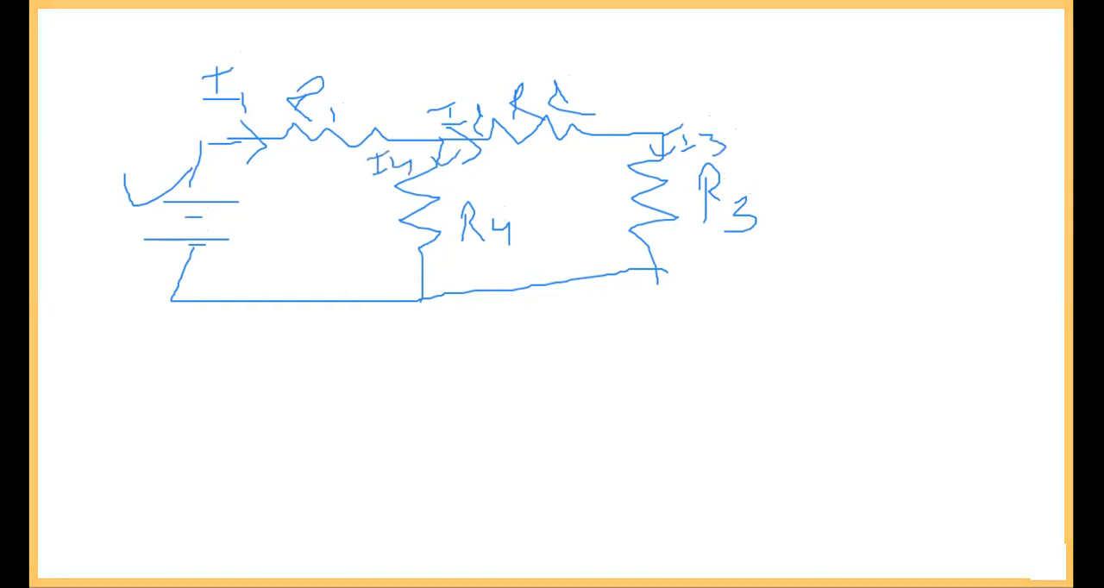
# Write the node equation I1 = I2 + I4 below the circuit sketch
pyautogui.moveTo(260, 354)
pyautogui.mouseDown()
pyautogui.moveTo(249, 393)
pyautogui.moveTo(278, 395)
pyautogui.moveTo(308, 333)
pyautogui.mouseUp()
pyautogui.moveTo(300, 395); pyautogui.dragTo(301, 411)
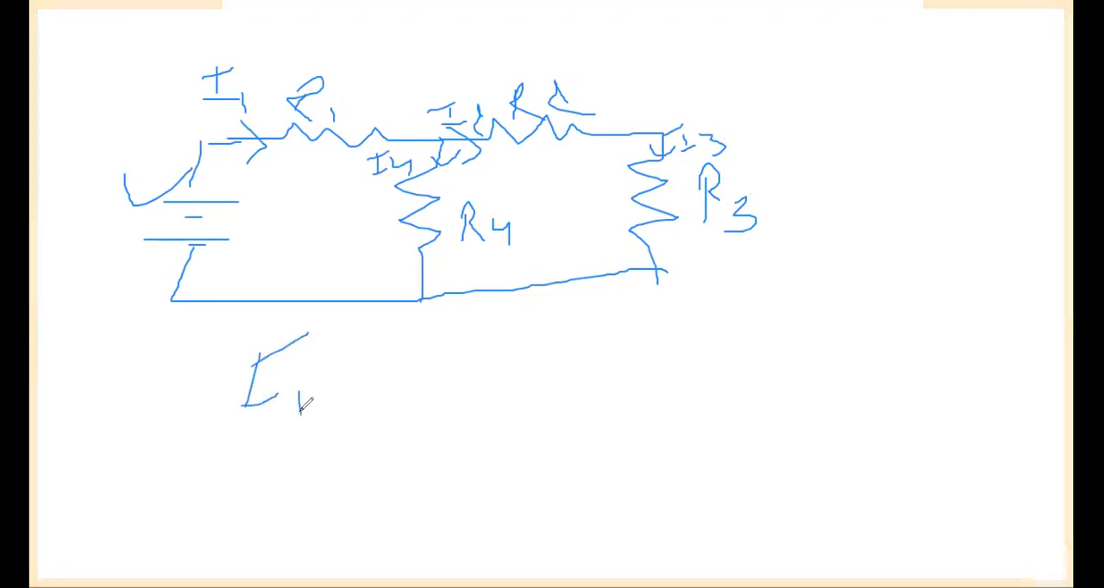
pyautogui.moveTo(341, 373); pyautogui.dragTo(368, 349)
pyautogui.moveTo(346, 394); pyautogui.dragTo(379, 373)
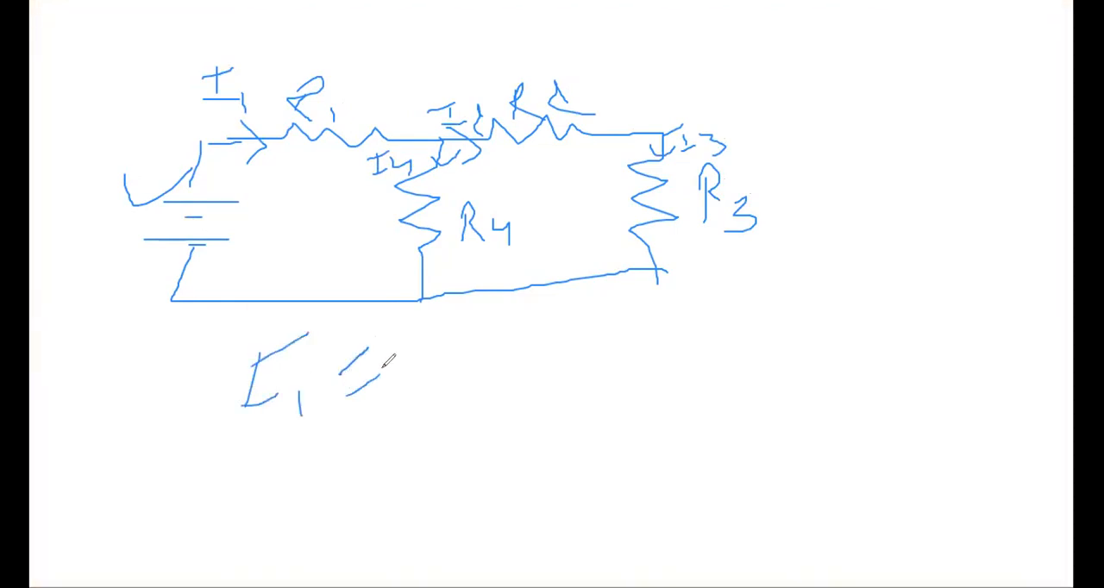
pyautogui.moveTo(440, 344)
pyautogui.mouseDown()
pyautogui.moveTo(437, 377)
pyautogui.moveTo(494, 365)
pyautogui.mouseUp()
pyautogui.moveTo(403, 340); pyautogui.dragTo(461, 318)
pyautogui.moveTo(511, 344)
pyautogui.mouseDown()
pyautogui.moveTo(541, 386)
pyautogui.moveTo(606, 334)
pyautogui.mouseUp()
pyautogui.moveTo(588, 326)
pyautogui.mouseDown()
pyautogui.moveTo(591, 360)
pyautogui.moveTo(659, 345)
pyautogui.mouseUp()
pyautogui.moveTo(617, 331); pyautogui.dragTo(651, 305)
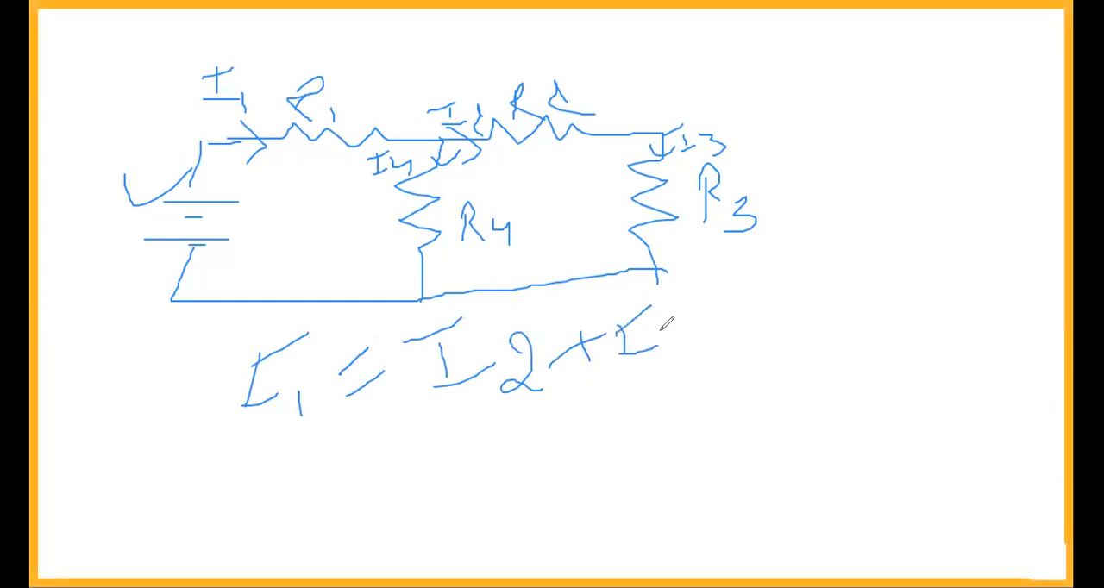
pyautogui.moveTo(660, 346)
pyautogui.mouseDown()
pyautogui.moveTo(690, 349)
pyautogui.moveTo(690, 369)
pyautogui.mouseUp()
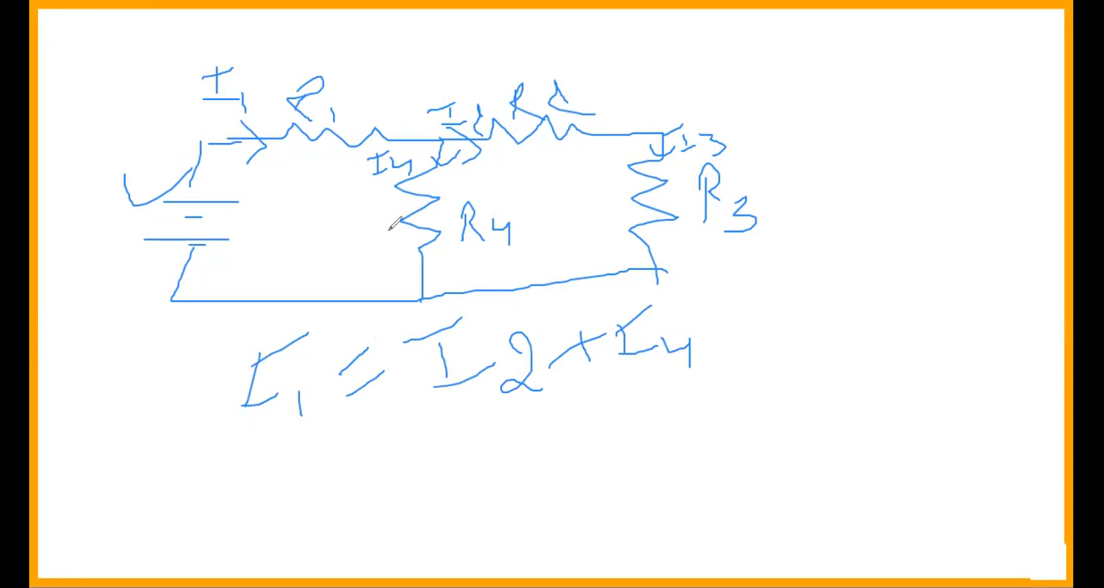
# Write a second equation, I4 = I2 + I3, under the first one
pyautogui.moveTo(252, 462)
pyautogui.mouseDown()
pyautogui.moveTo(252, 500)
pyautogui.moveTo(290, 488)
pyautogui.moveTo(278, 471)
pyautogui.moveTo(335, 487)
pyautogui.mouseUp()
pyautogui.moveTo(328, 483)
pyautogui.mouseDown()
pyautogui.moveTo(329, 523)
pyautogui.moveTo(370, 480)
pyautogui.mouseUp()
pyautogui.click(354, 479)
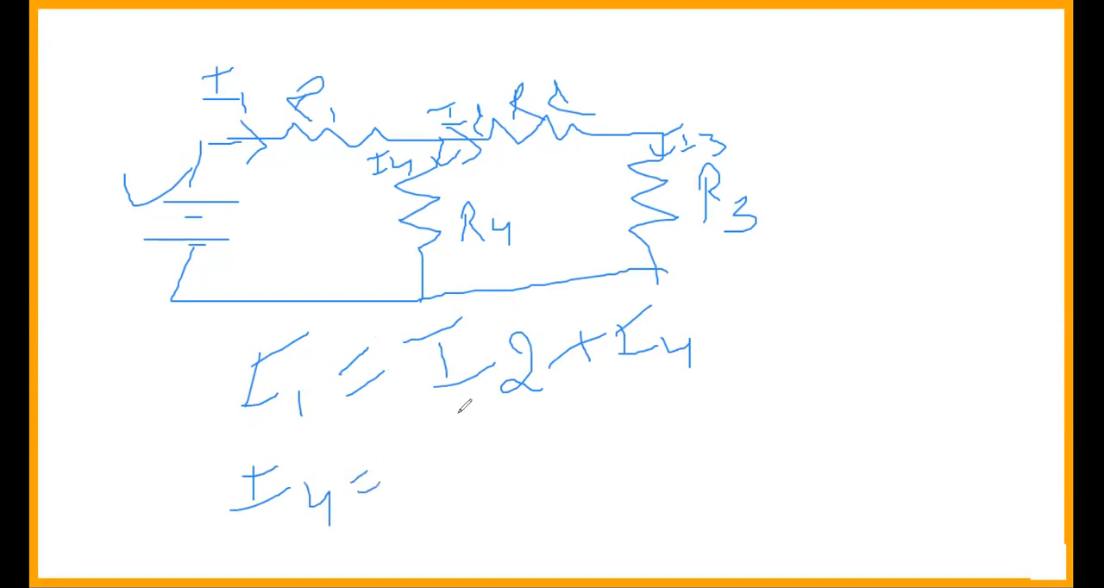
pyautogui.moveTo(439, 435)
pyautogui.mouseDown()
pyautogui.moveTo(442, 476)
pyautogui.moveTo(472, 462)
pyautogui.moveTo(466, 429)
pyautogui.moveTo(486, 483)
pyautogui.moveTo(509, 492)
pyautogui.moveTo(561, 444)
pyautogui.moveTo(556, 481)
pyautogui.mouseUp()
pyautogui.moveTo(597, 436); pyautogui.dragTo(598, 465)
pyautogui.moveTo(587, 470)
pyautogui.mouseDown()
pyautogui.moveTo(622, 459)
pyautogui.moveTo(621, 425)
pyautogui.moveTo(651, 476)
pyautogui.mouseUp()
pyautogui.click(634, 443)
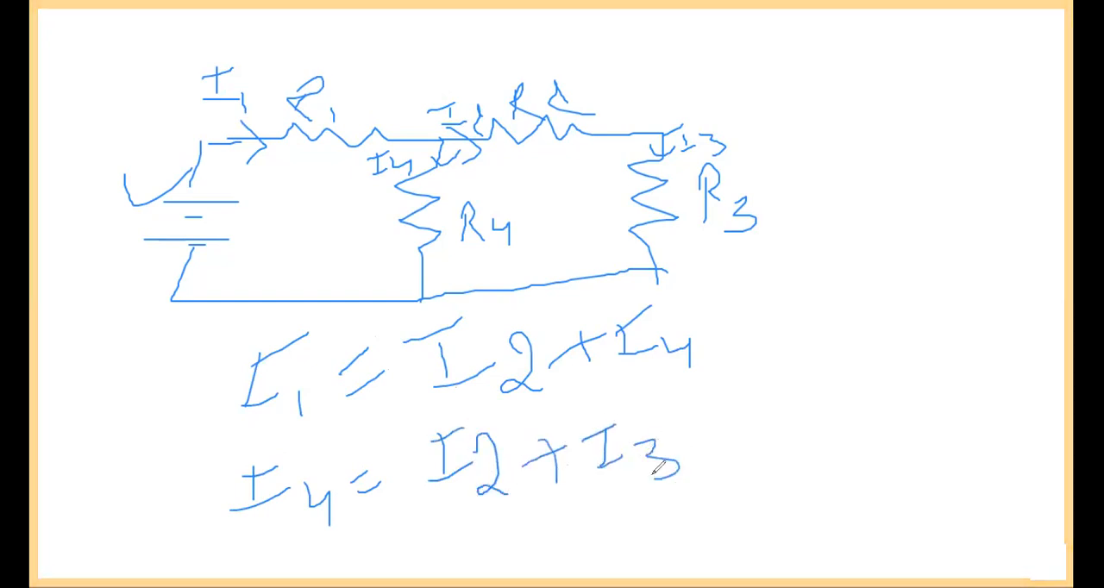
# Number the two handwritten equations with a circled 1 and a circled 2, each with a leader line
pyautogui.moveTo(706, 323); pyautogui.dragTo(778, 302)
pyautogui.moveTo(838, 250)
pyautogui.mouseDown()
pyautogui.moveTo(819, 328)
pyautogui.moveTo(862, 247)
pyautogui.mouseUp()
pyautogui.moveTo(780, 438); pyautogui.dragTo(843, 413)
pyautogui.moveTo(888, 365)
pyautogui.mouseDown()
pyautogui.moveTo(910, 418)
pyautogui.moveTo(938, 419)
pyautogui.moveTo(888, 364)
pyautogui.mouseUp()
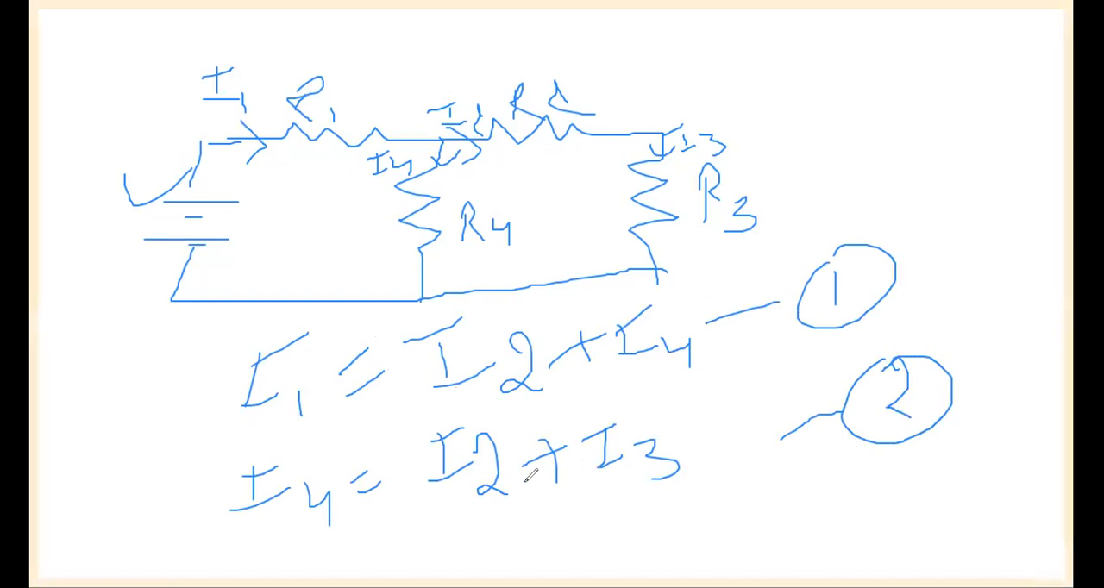